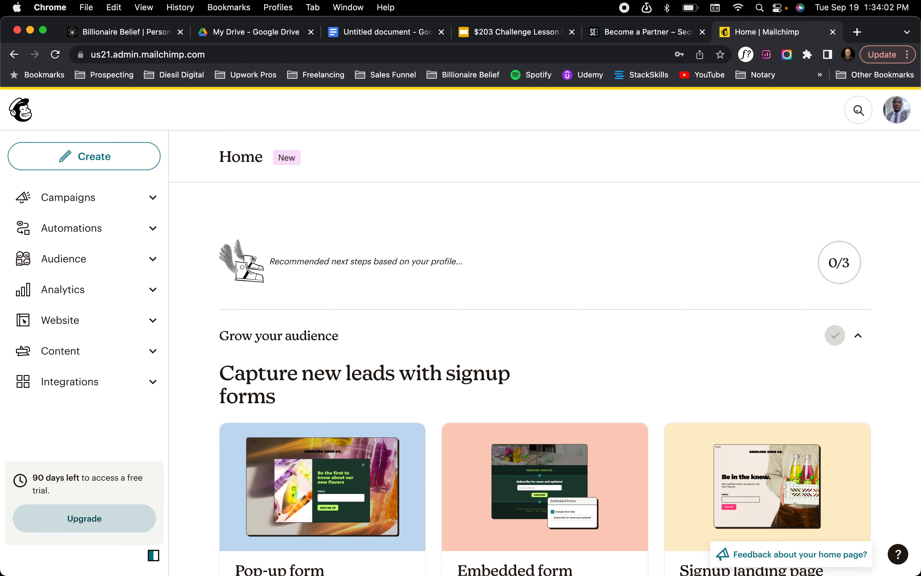
Review the audience-growth suggestions on the home page and open the setup for a signup landing page
scroll(466, 398, down, 5)
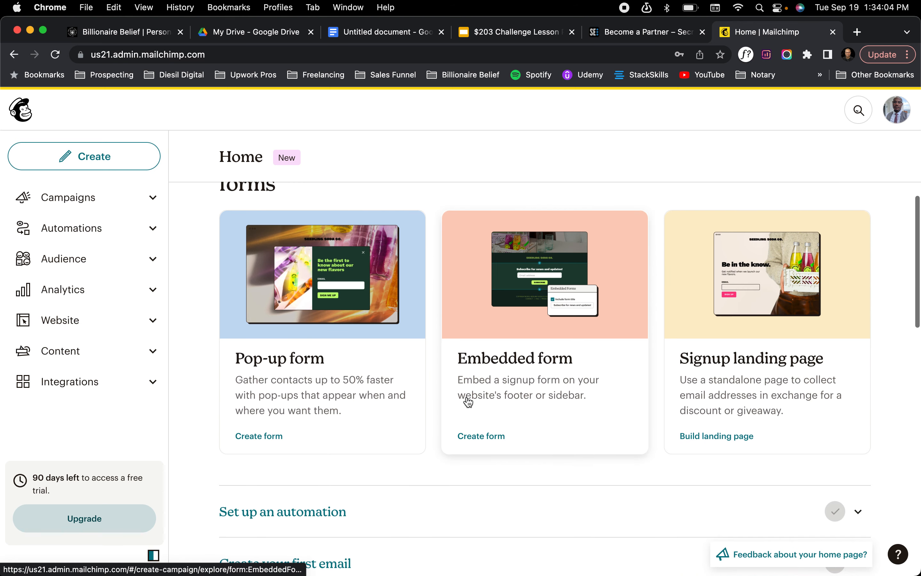
scroll(313, 233, up, 4)
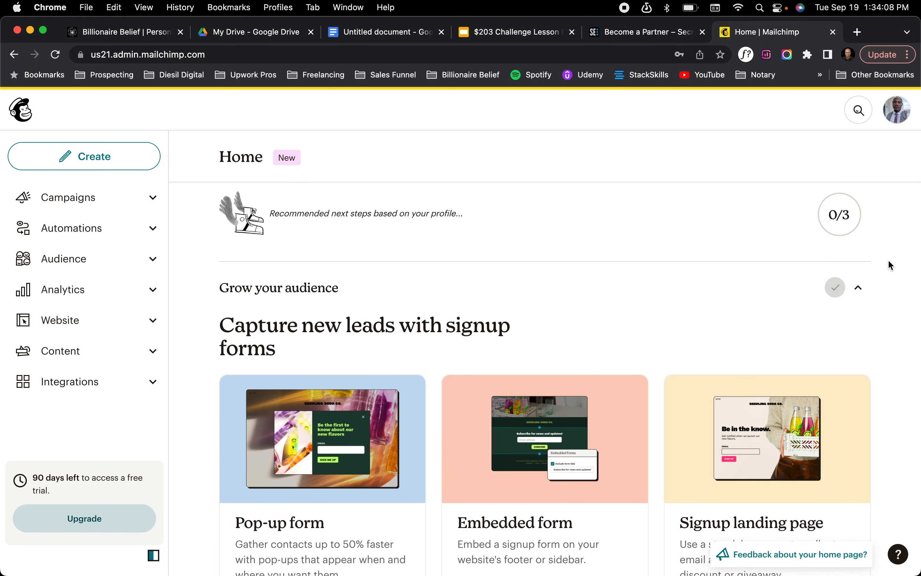
click(856, 288)
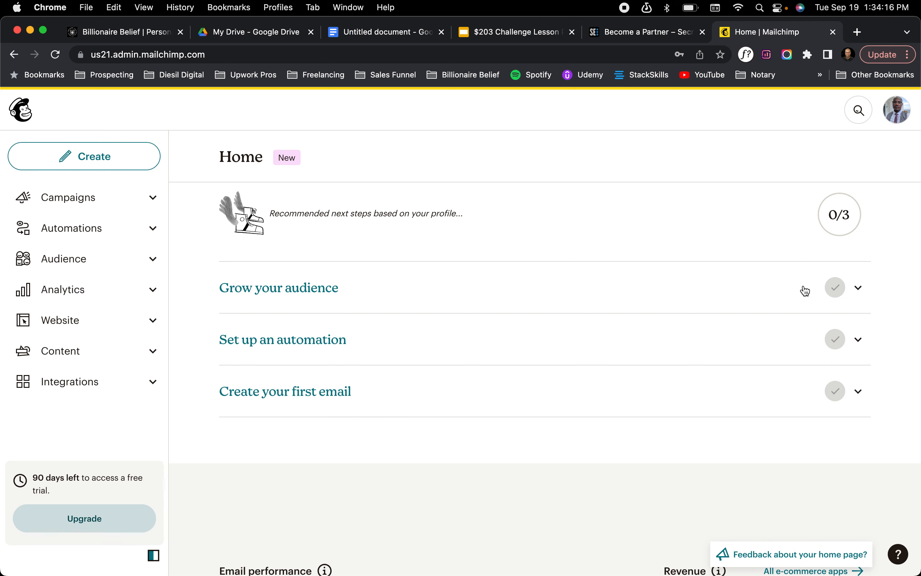
click(864, 289)
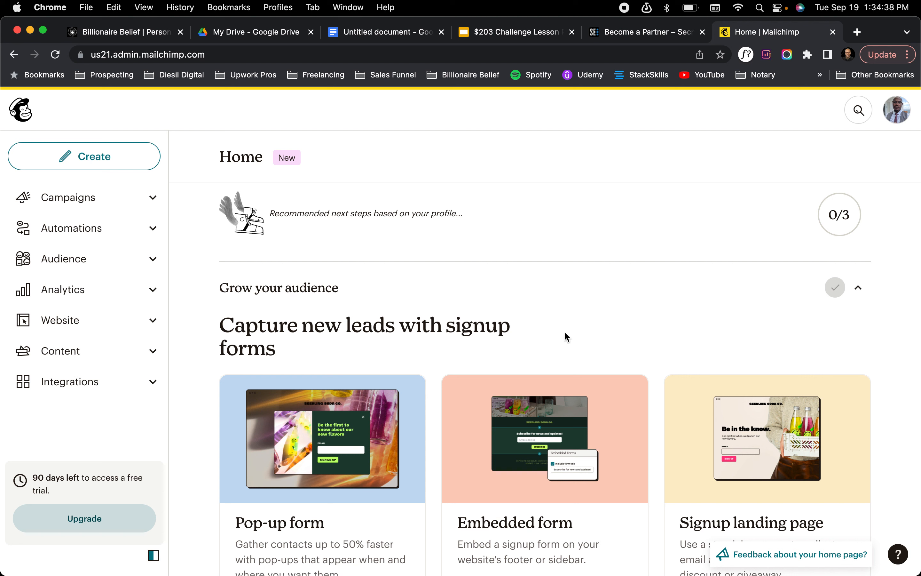
scroll(711, 493, down, 1)
scroll(711, 493, down, 2)
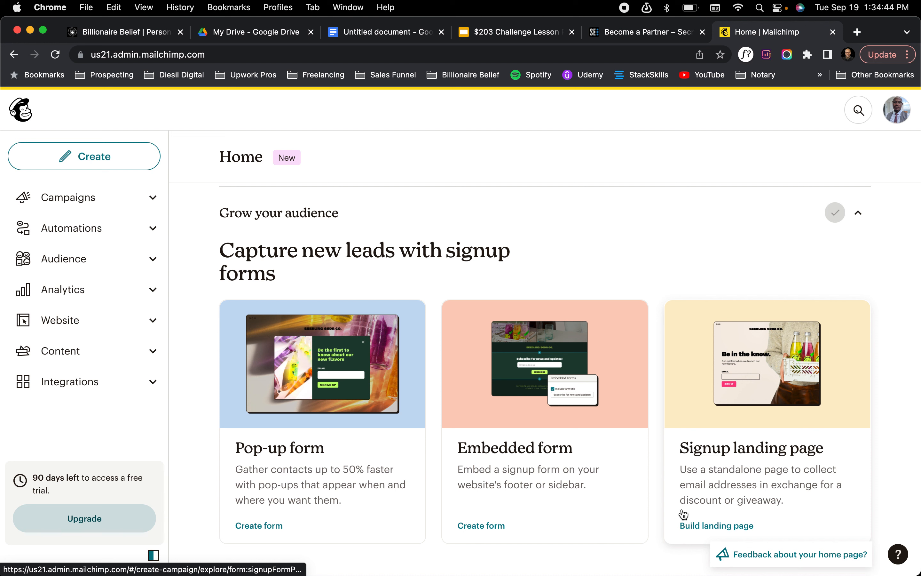
scroll(737, 513, down, 2)
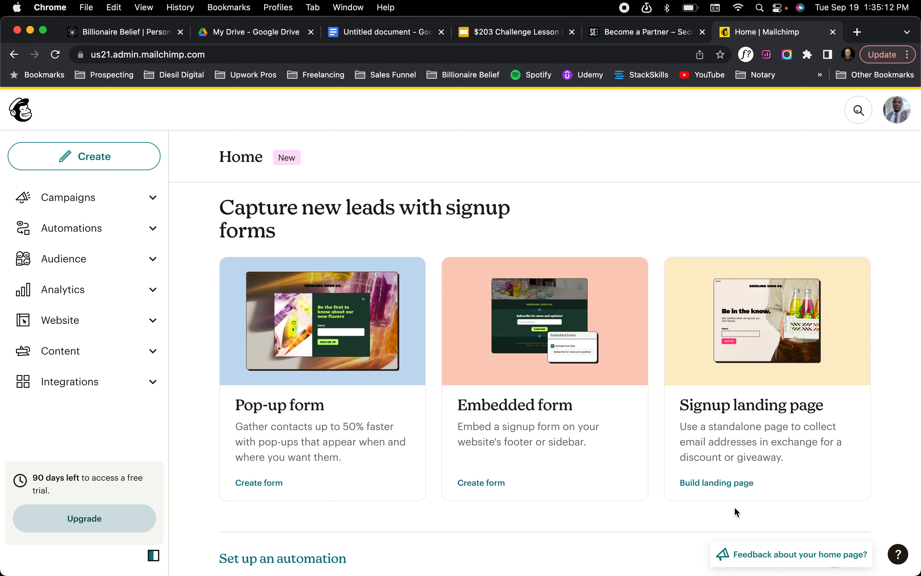
click(725, 482)
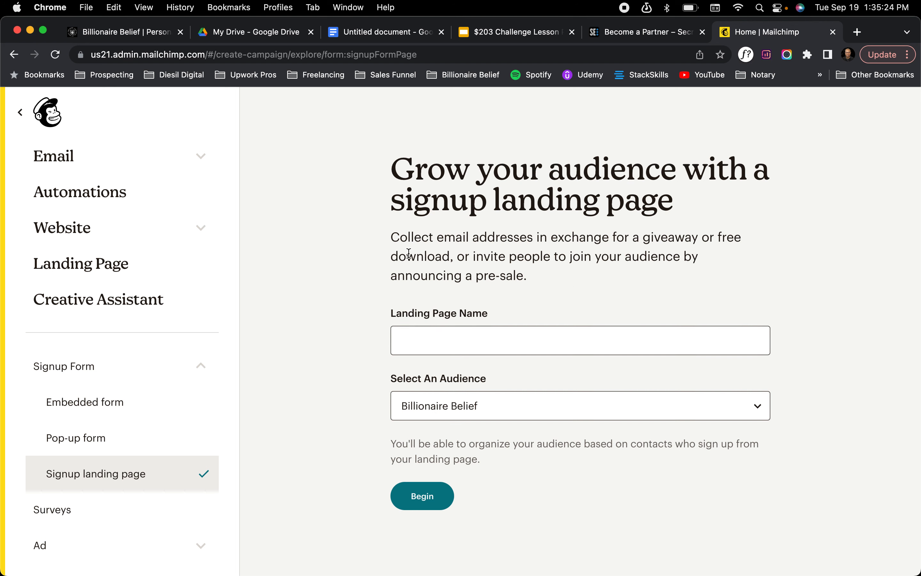
Select Billionaire Belief as the audience for the signup landing page
click(421, 344)
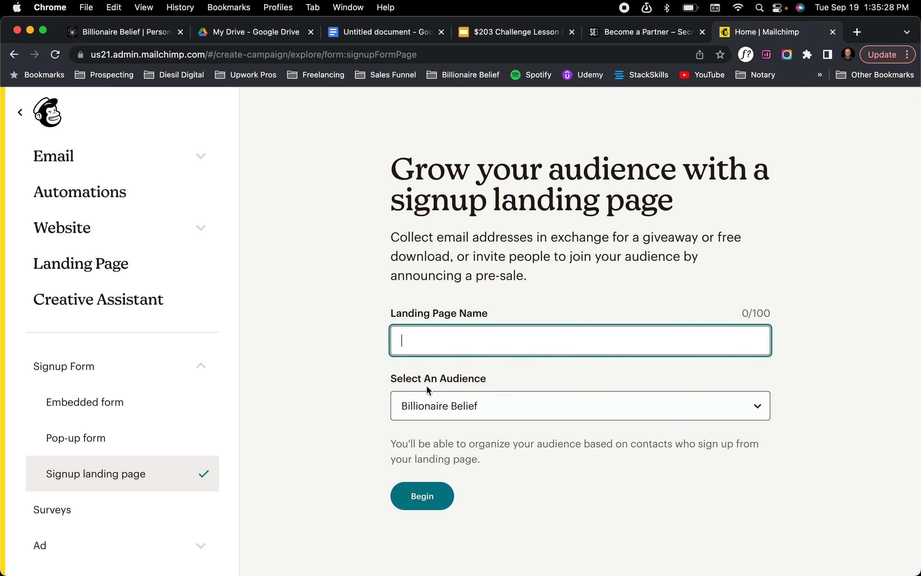
click(436, 403)
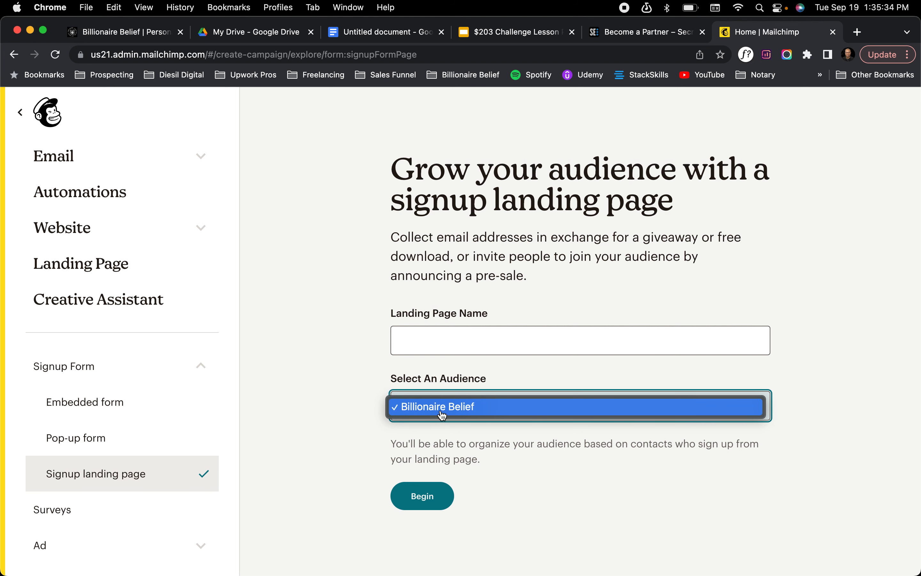
click(443, 414)
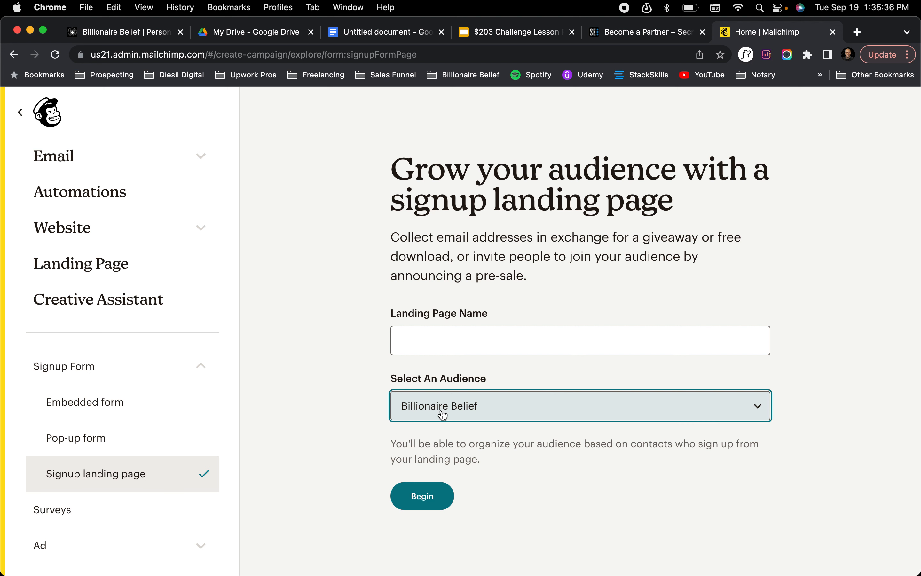
click(454, 418)
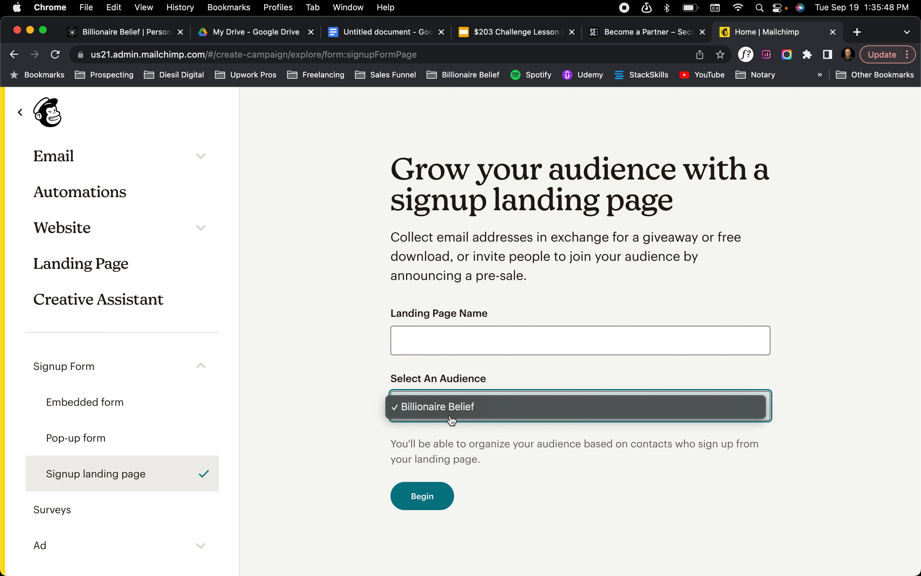
Name the landing page "BB-Prospect Email List" and try to begin building it
click(440, 340)
click(440, 338)
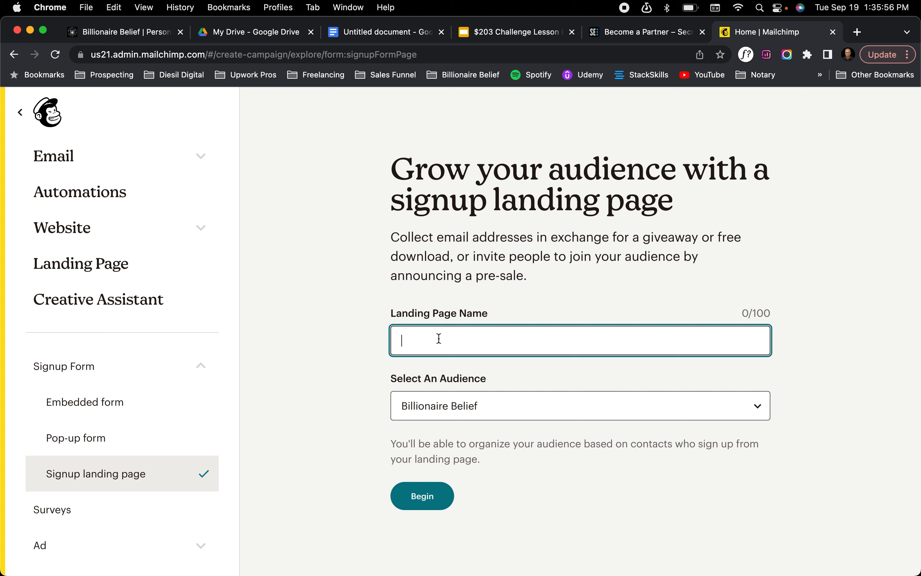
text(Prospe)
key(super+a)
text(BB-Prod)
key(BackSpace)
text(spect Email List)
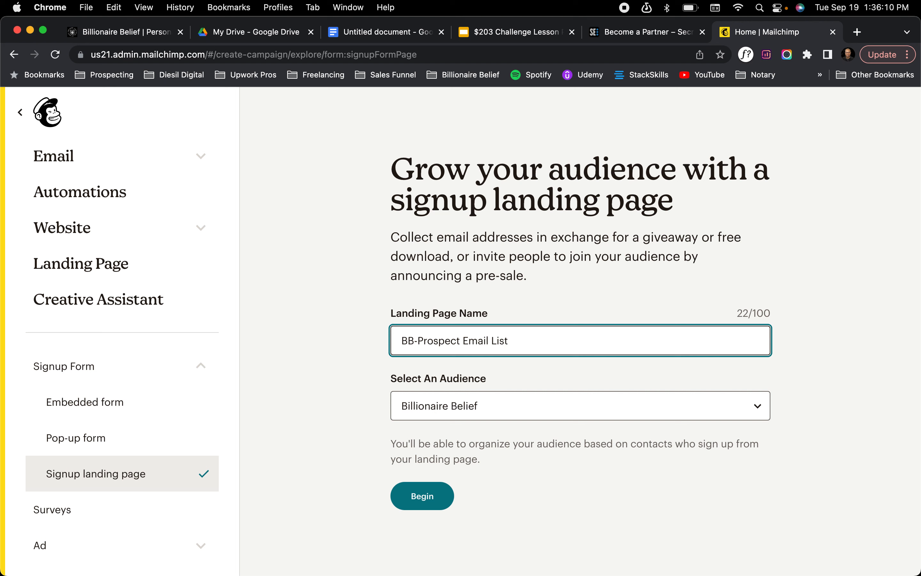
click(426, 498)
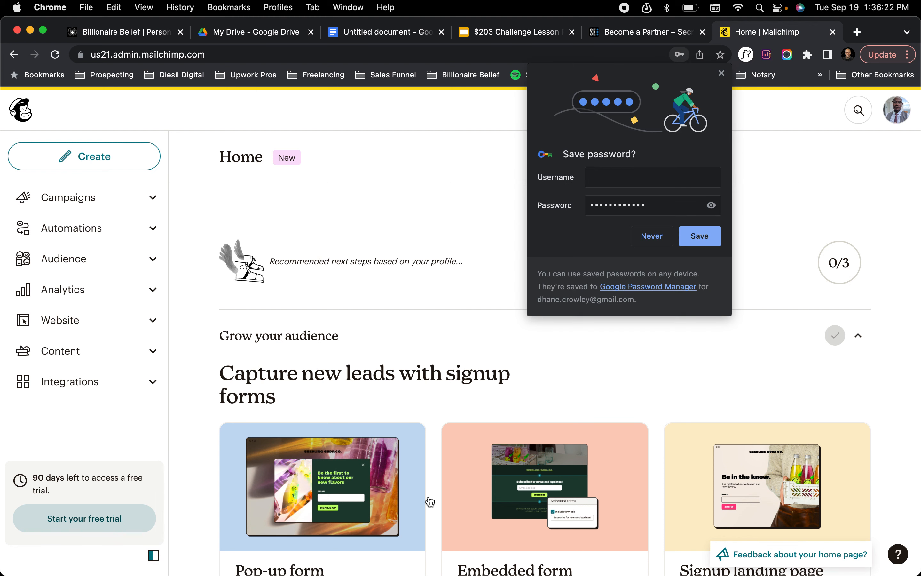
Dismiss the password-saving prompt and look through the Audience, Website and Automations sections for signup options
click(721, 74)
scroll(644, 374, down, 5)
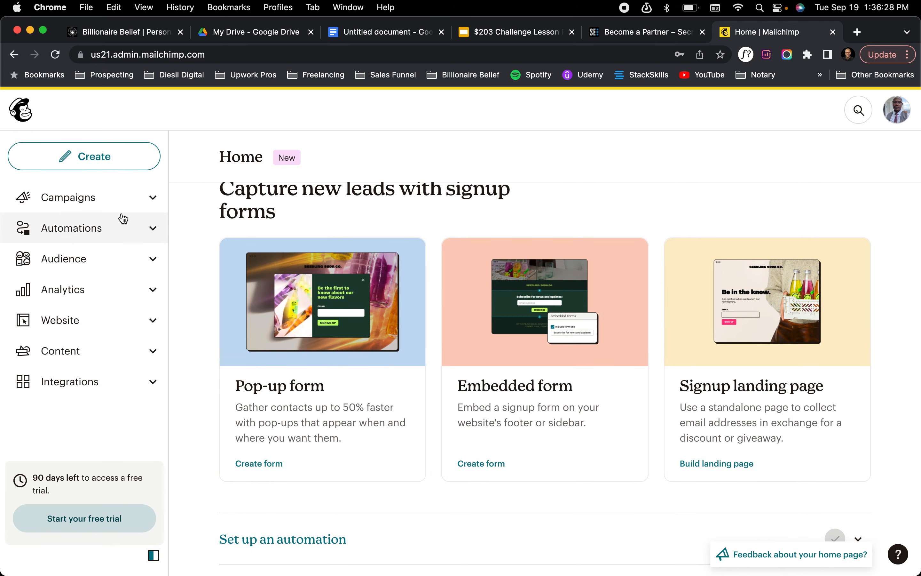
click(143, 261)
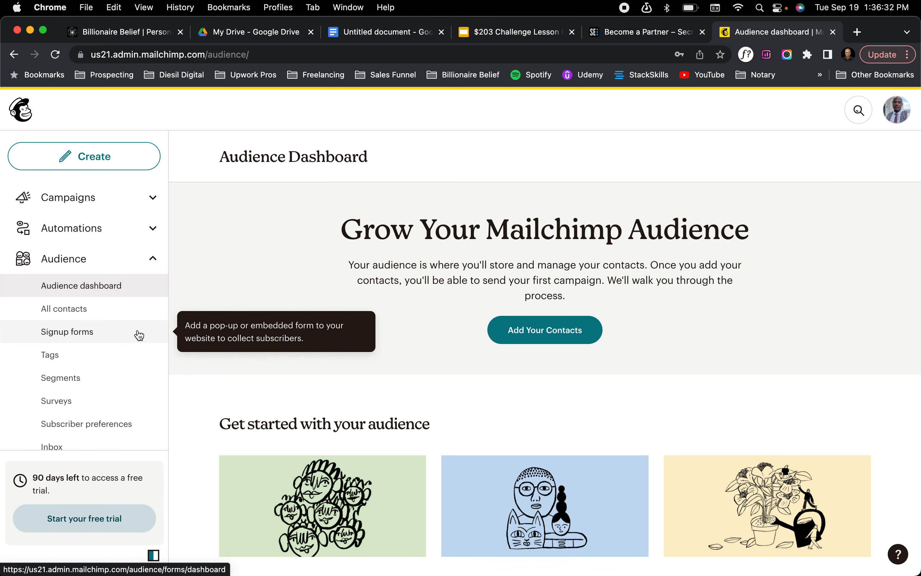
scroll(137, 404, down, 4)
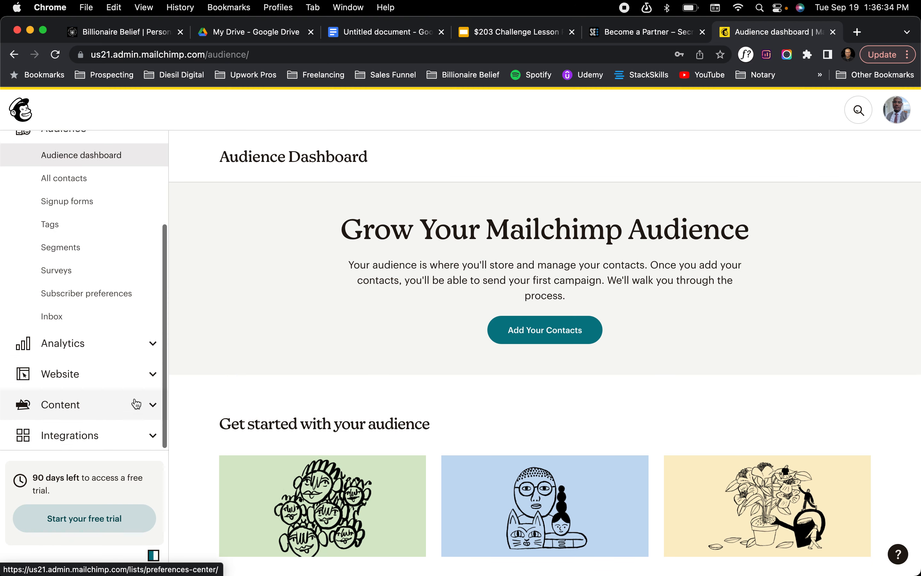
click(133, 381)
scroll(134, 382, down, 4)
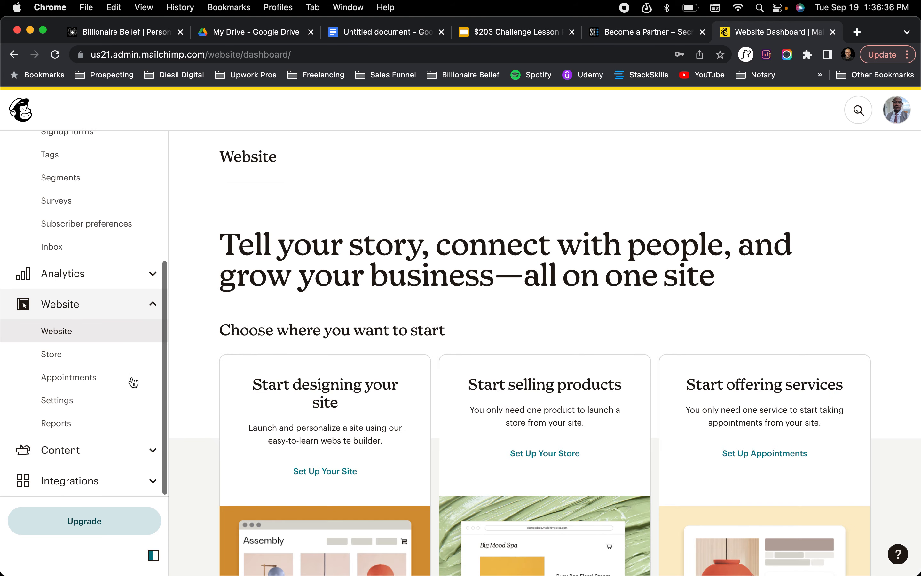
scroll(134, 382, up, 8)
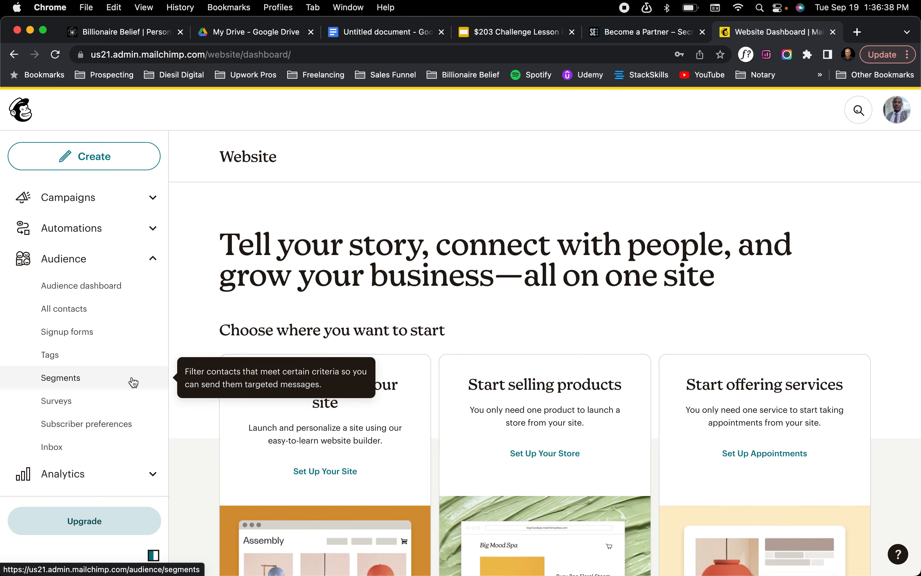
click(122, 229)
click(118, 356)
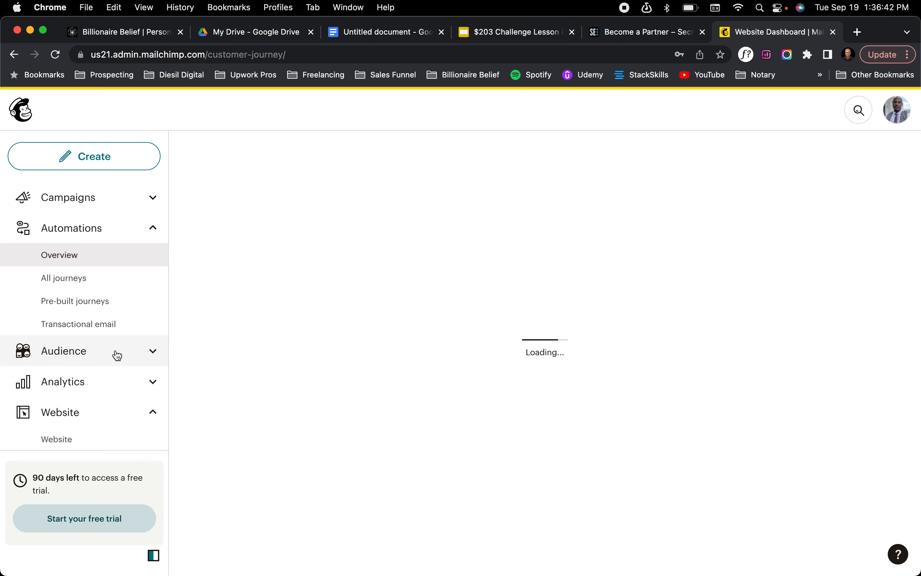
Create a pop-up signup form for the Billionaire Belief audience from the audience dashboard
click(116, 354)
click(87, 385)
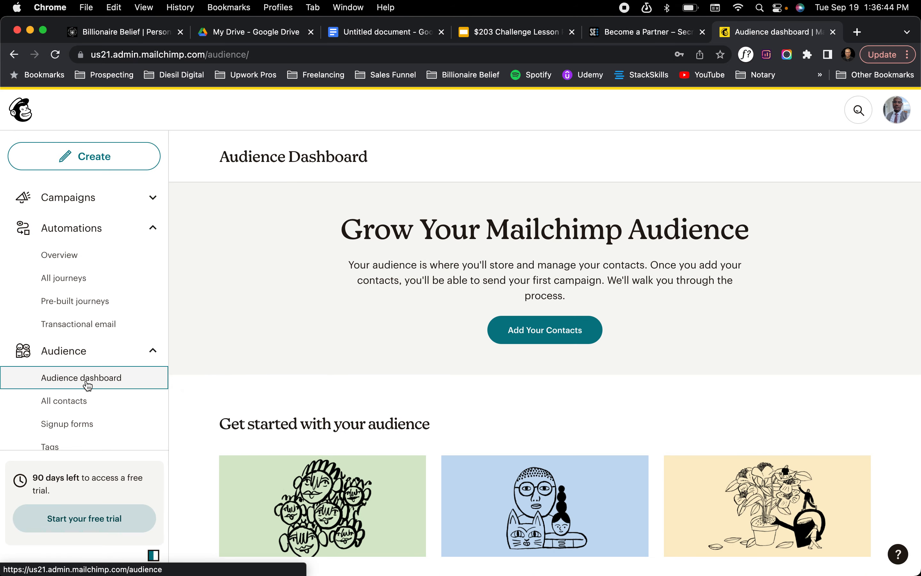
scroll(329, 418, down, 10)
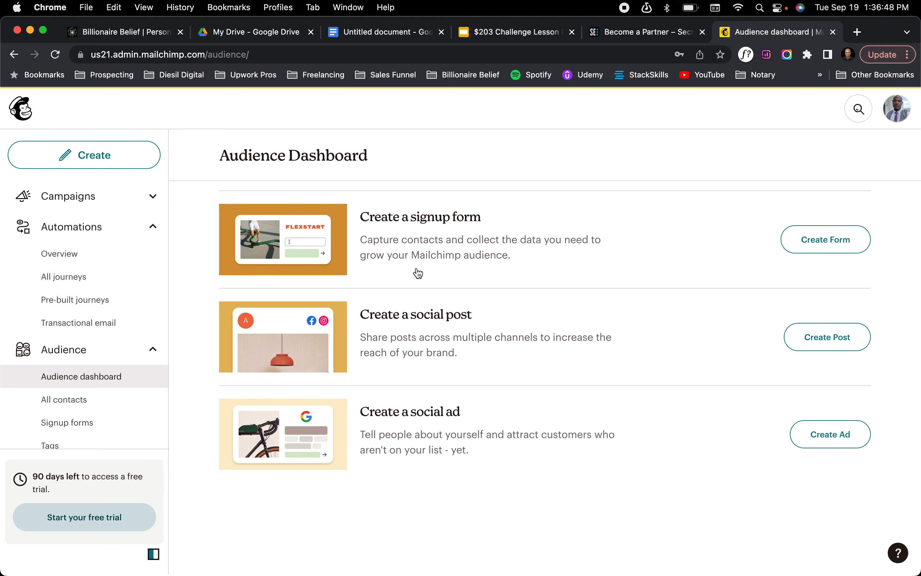
scroll(418, 273, up, 1)
scroll(669, 311, up, 10)
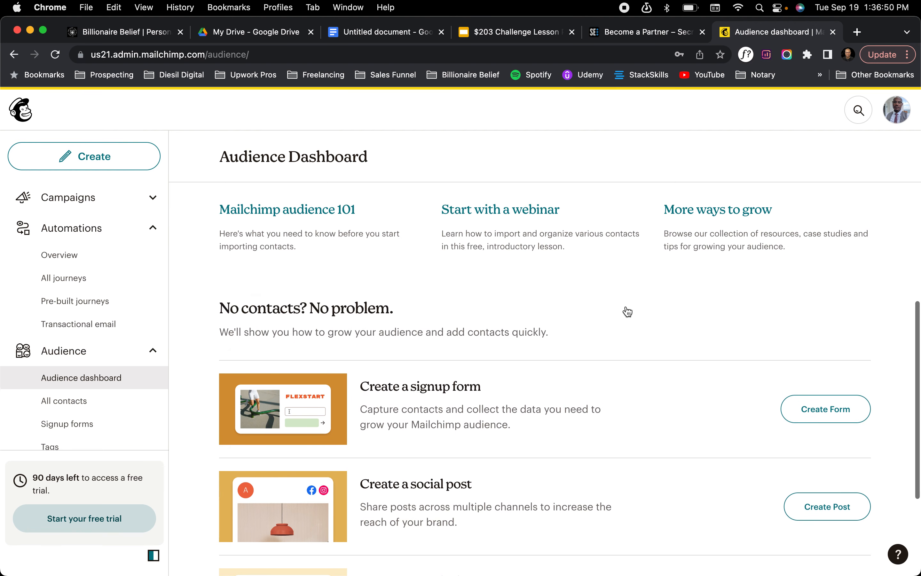
scroll(626, 309, up, 8)
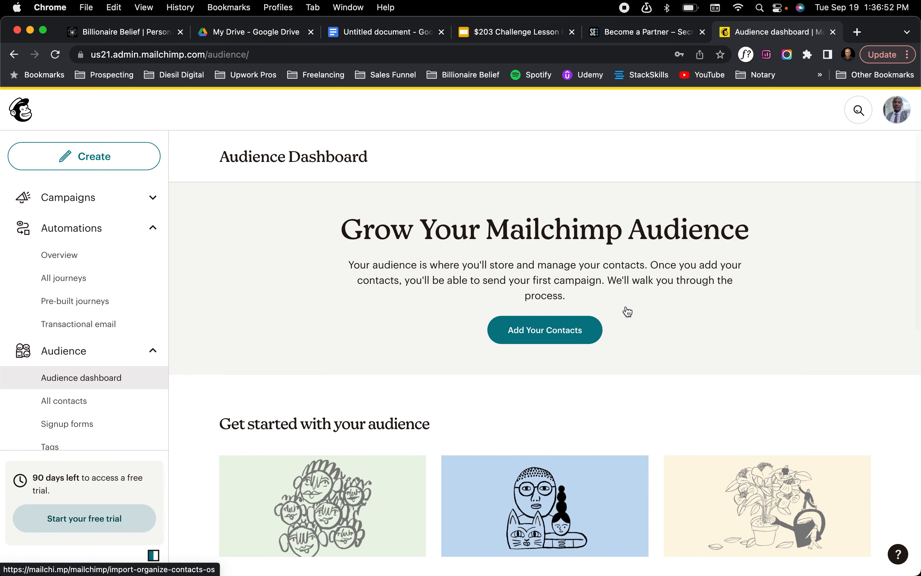
scroll(626, 308, down, 18)
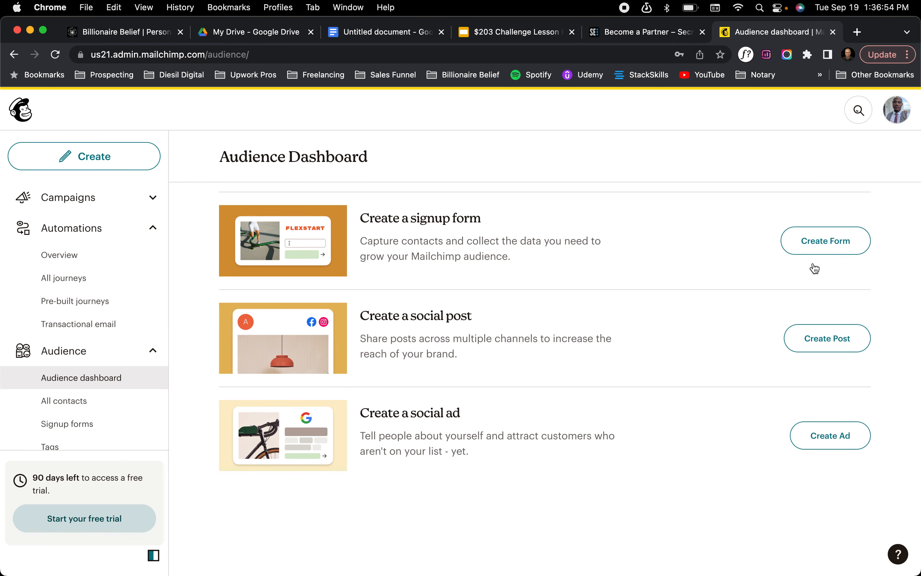
click(818, 242)
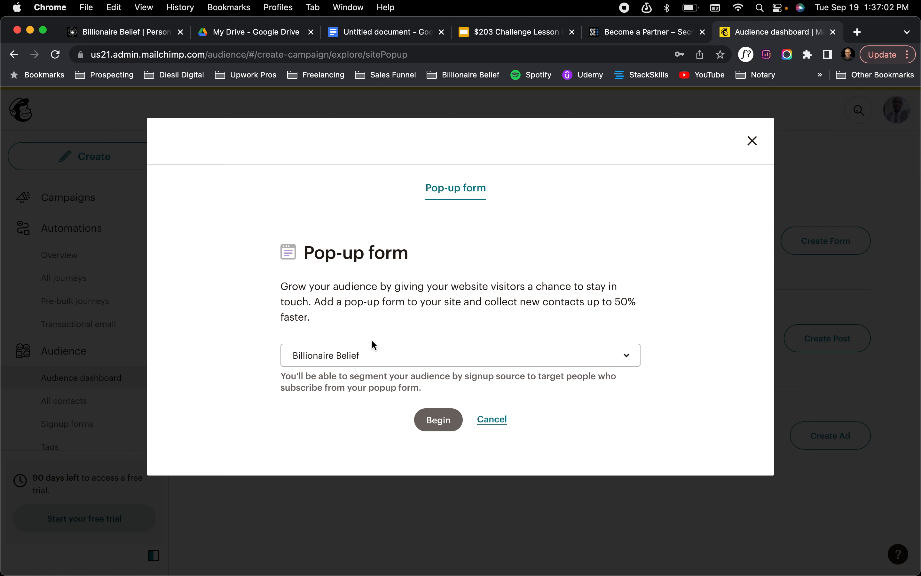
click(366, 361)
click(346, 415)
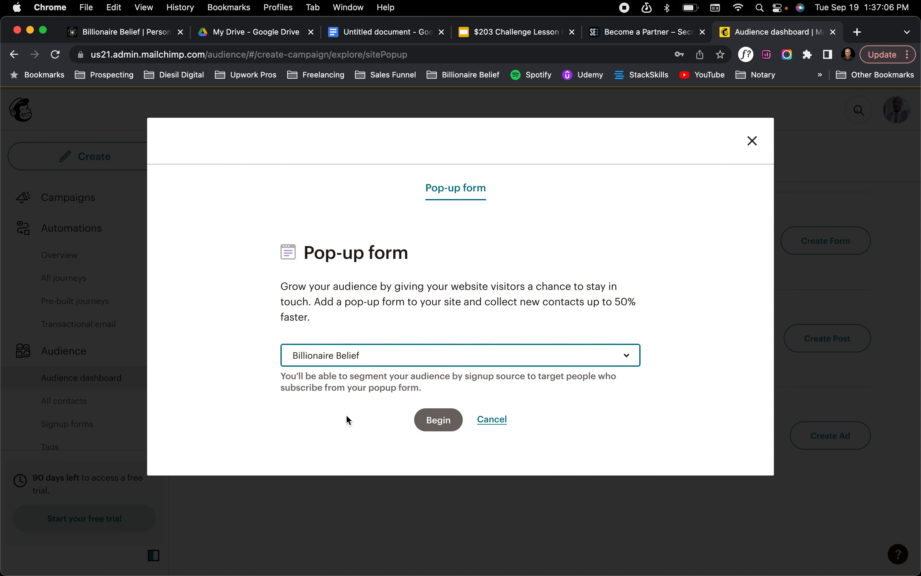
click(444, 420)
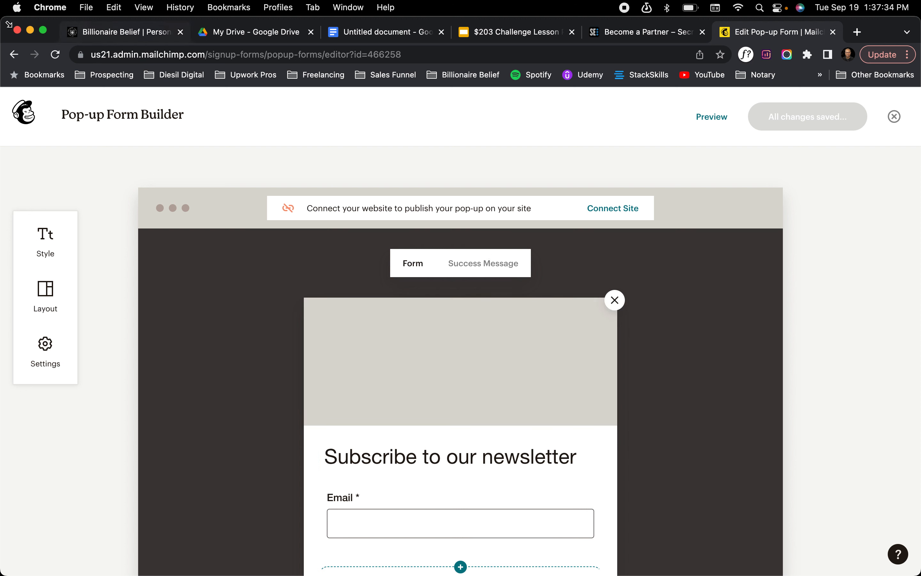
Leave the pop-up form editor and open the Form builder for the Billionaire Belief audience's signup form
click(895, 117)
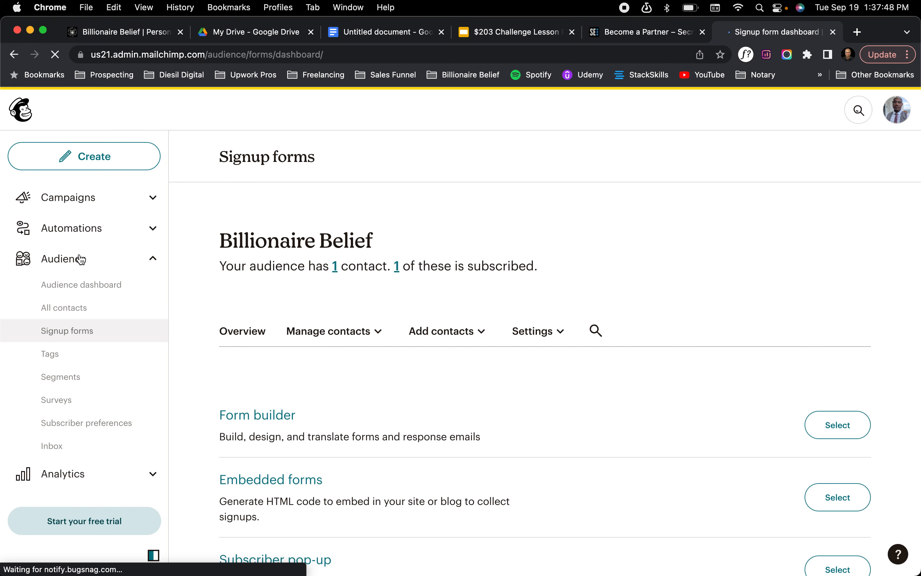
scroll(409, 379, down, 2)
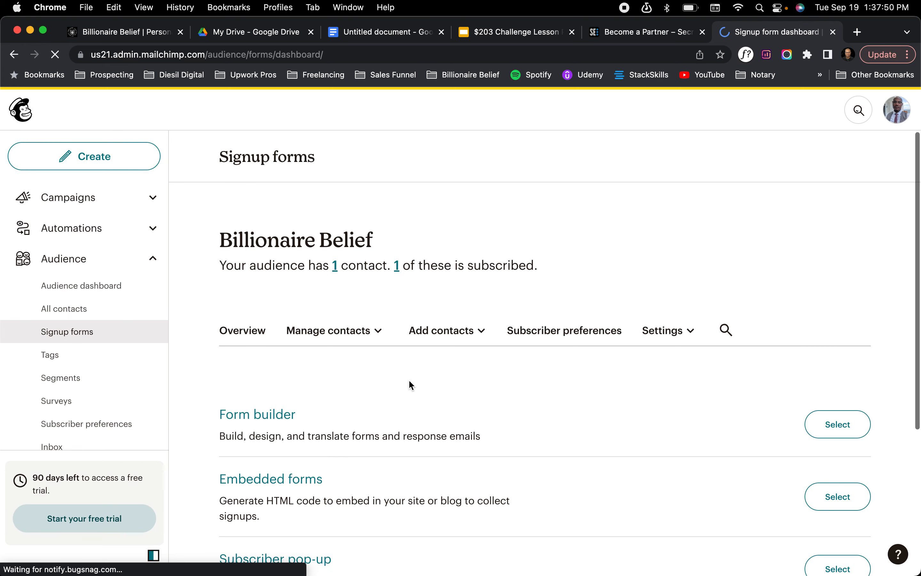
click(64, 259)
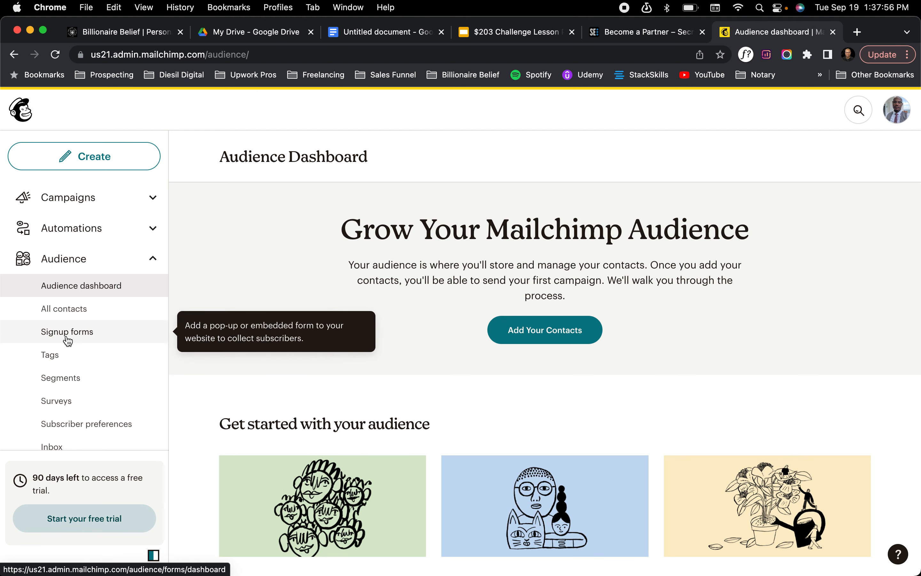
click(67, 338)
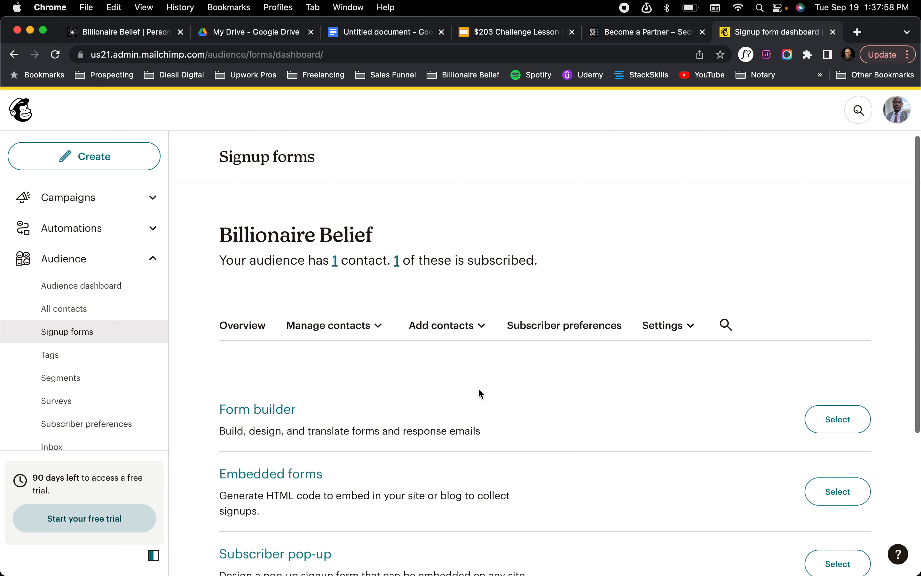
scroll(479, 390, down, 5)
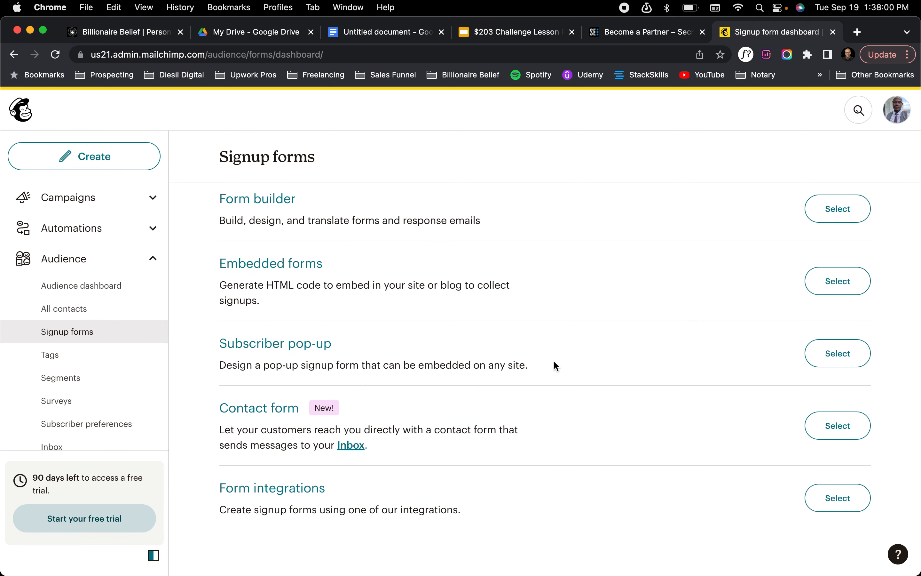
click(840, 216)
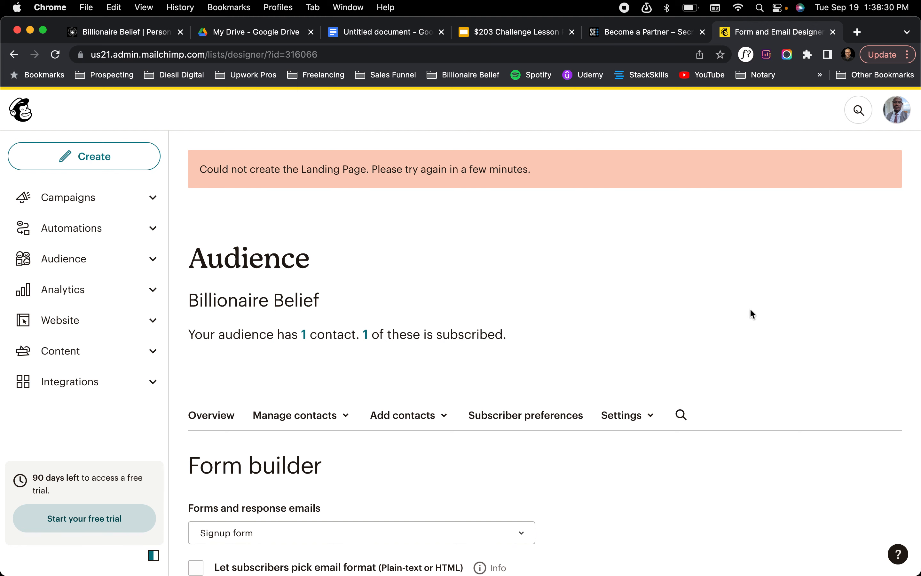
scroll(718, 353, down, 10)
scroll(717, 354, down, 2)
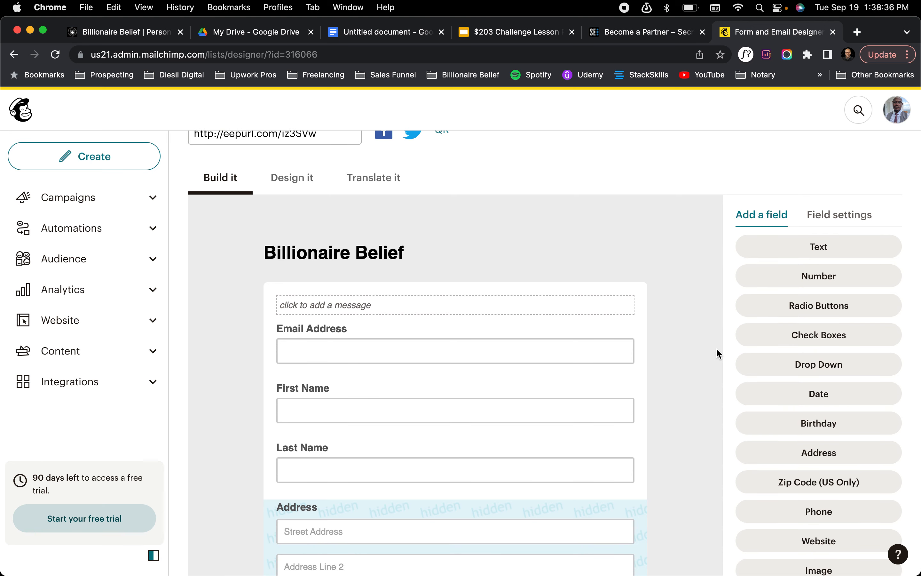
Find and select the Billionaire Belief signup form URL in the Form builder
scroll(430, 207, up, 10)
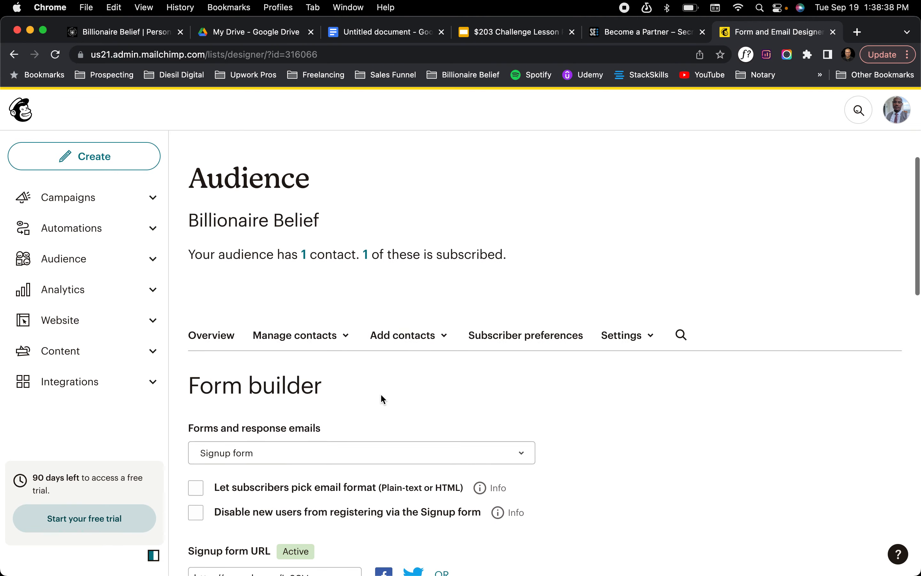
scroll(383, 399, down, 1)
right_click(288, 423)
click(267, 534)
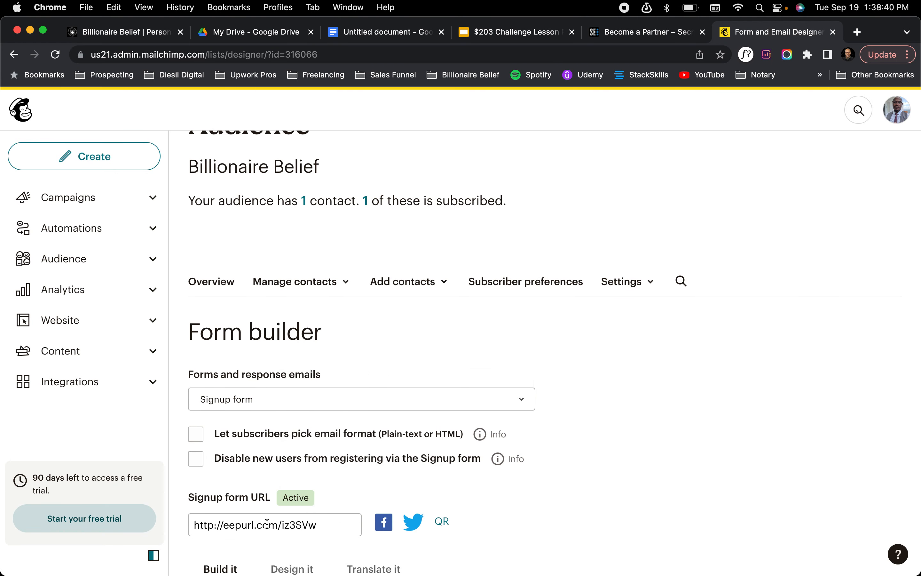
click(266, 524)
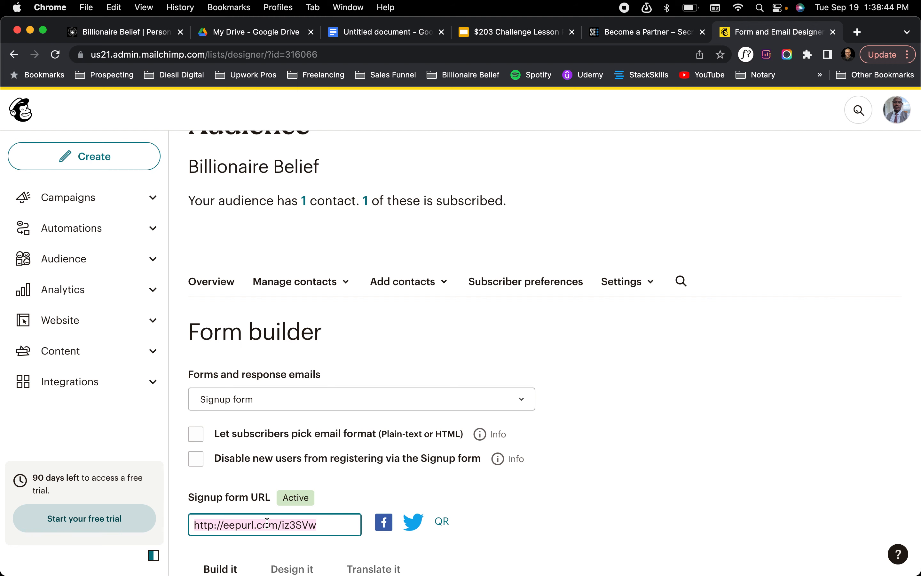
Delete the hidden Address field from the signup form, entering DELETE as confirmation
scroll(594, 562, down, 10)
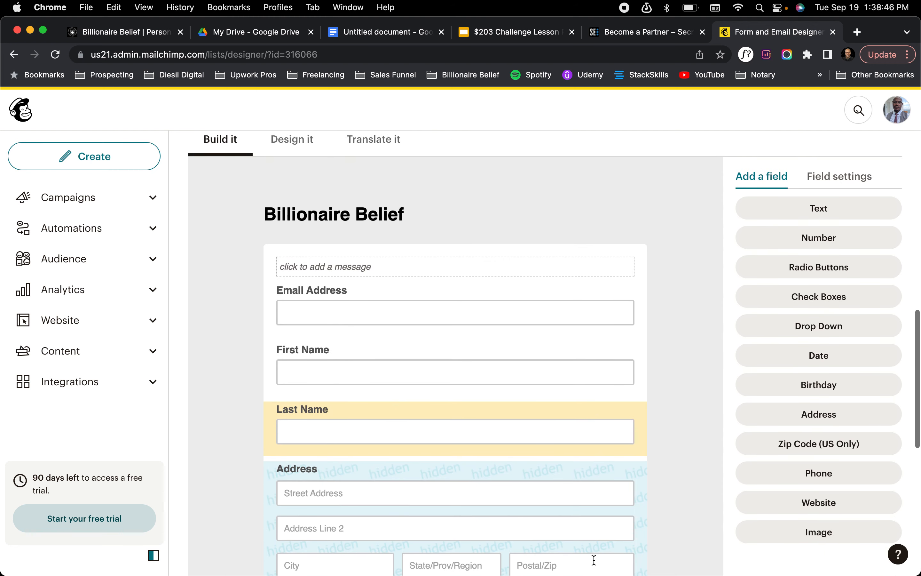
scroll(530, 391, down, 2)
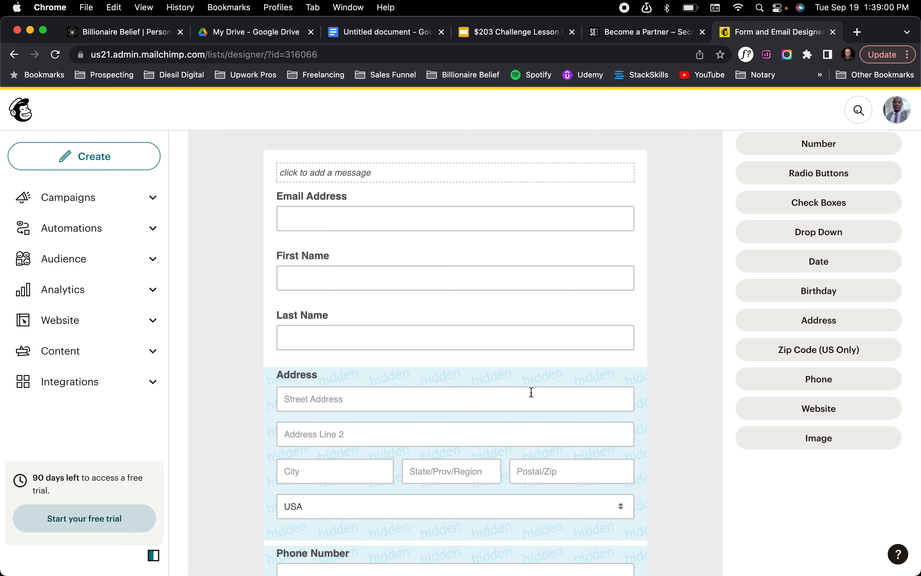
scroll(531, 392, up, 3)
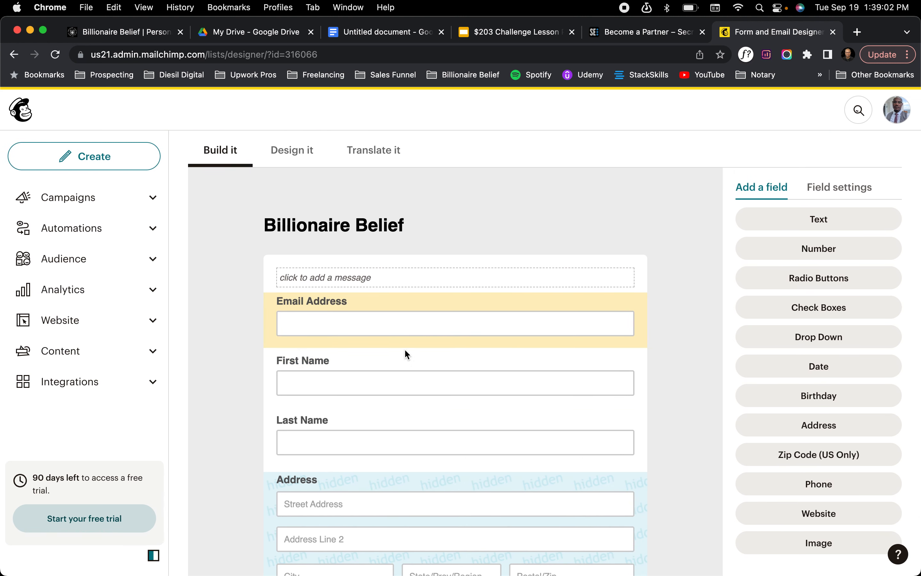
scroll(403, 403, down, 4)
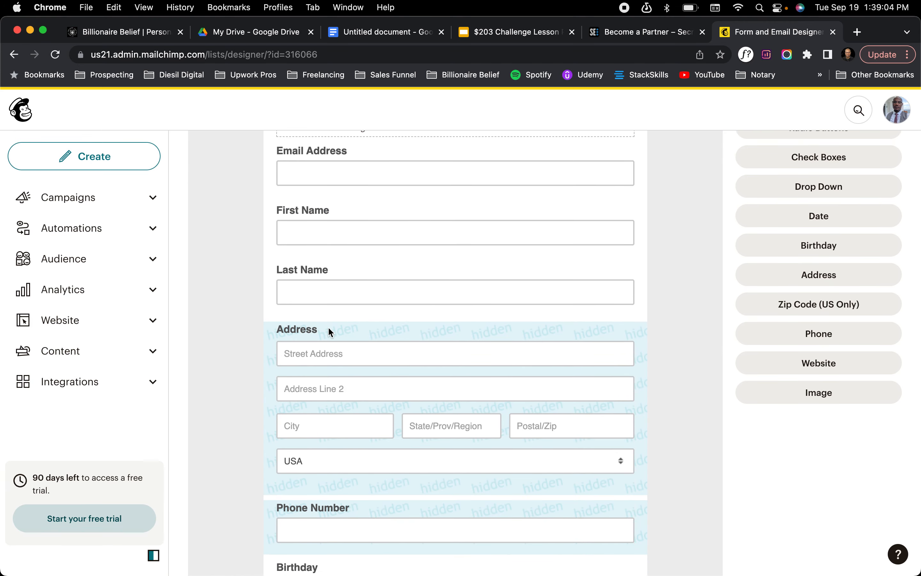
click(330, 330)
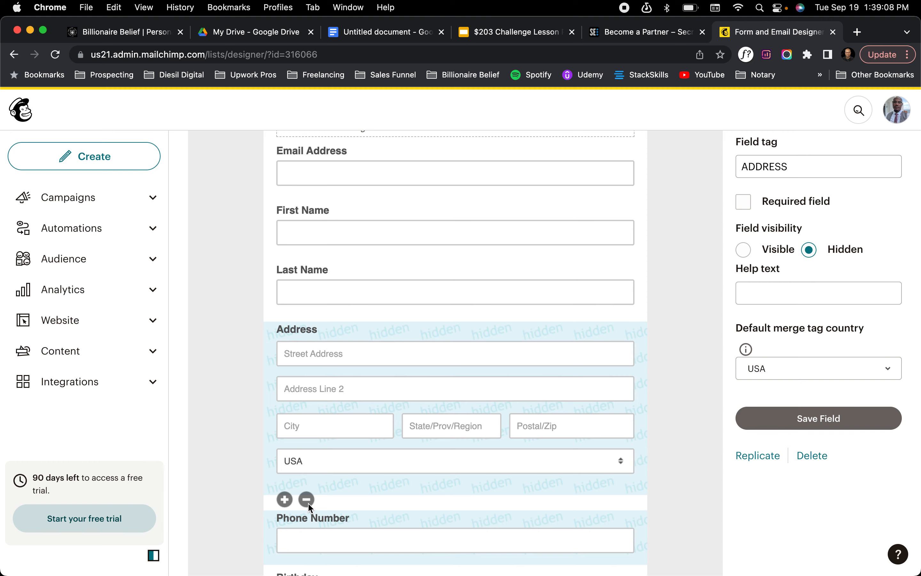
click(308, 503)
click(458, 367)
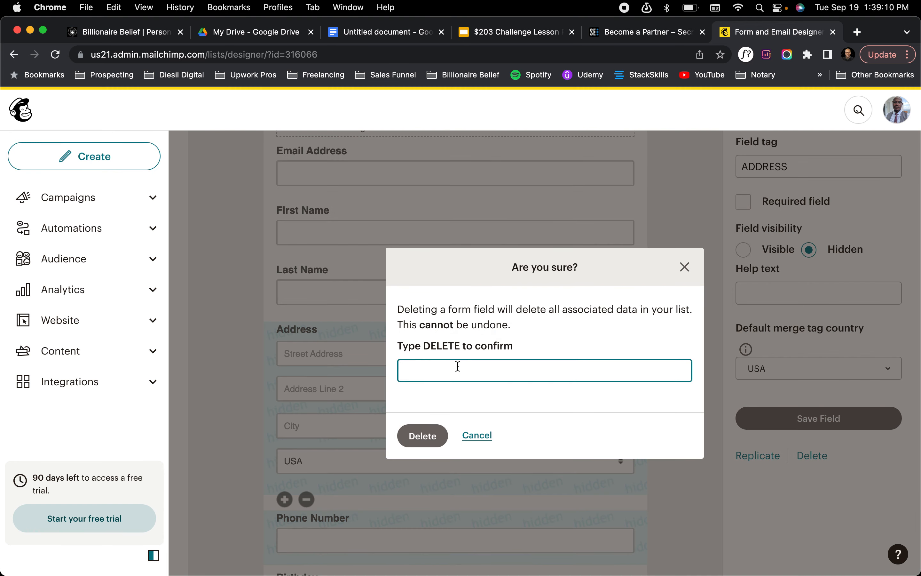
text(DELETE)
key(Return)
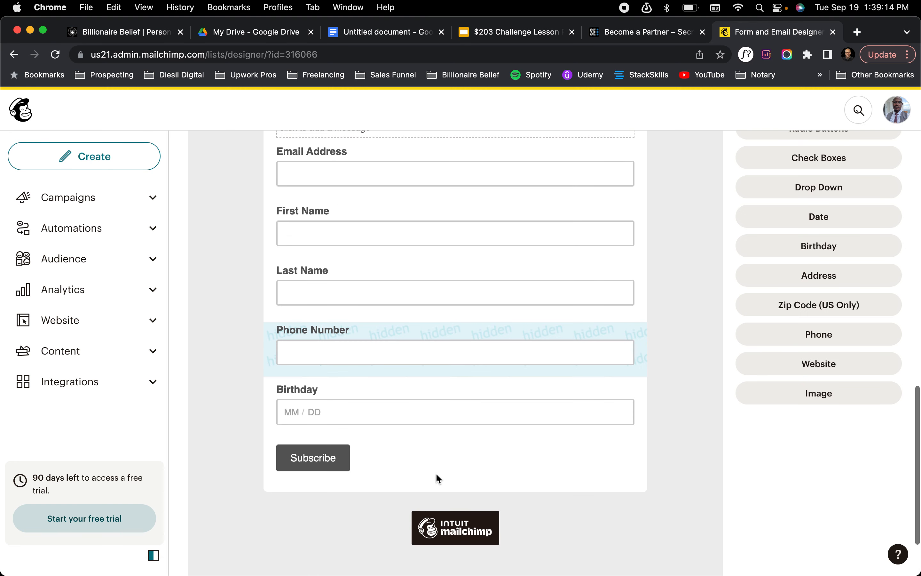
Delete the hidden Phone Number field from the signup form, entering DELETE as confirmation
scroll(437, 475, up, 2)
click(372, 367)
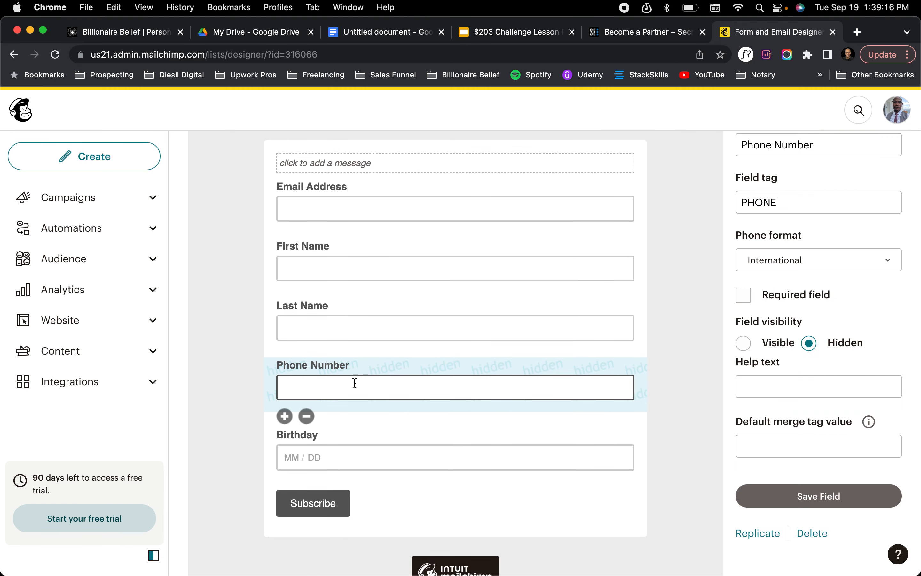
click(307, 416)
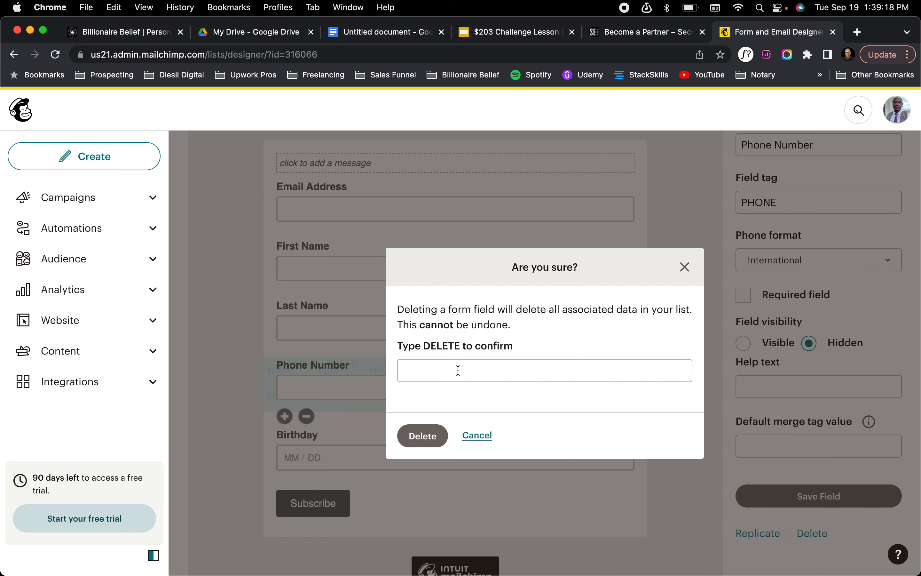
click(458, 372)
text(DELETE)
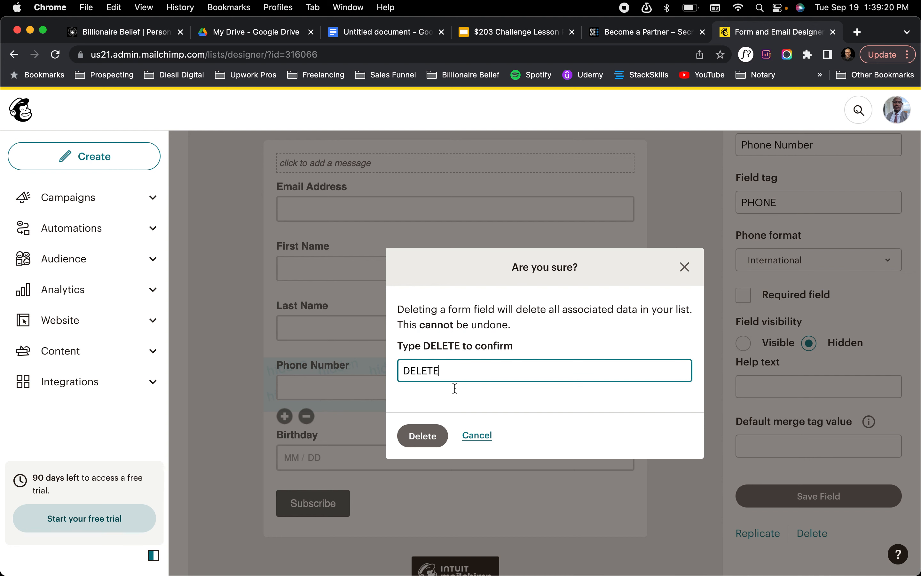
click(422, 437)
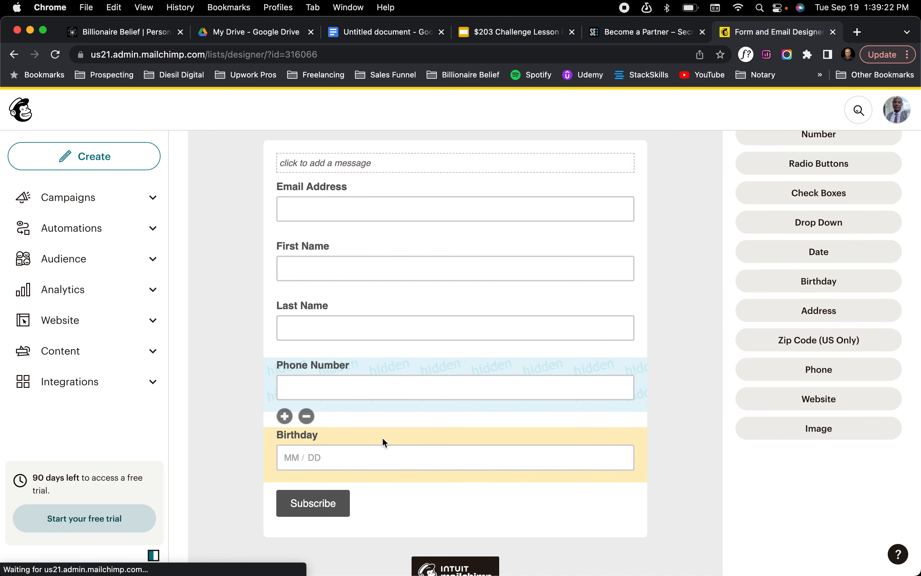
Delete the Birthday field from the signup form, entering DELETE as confirmation
click(318, 371)
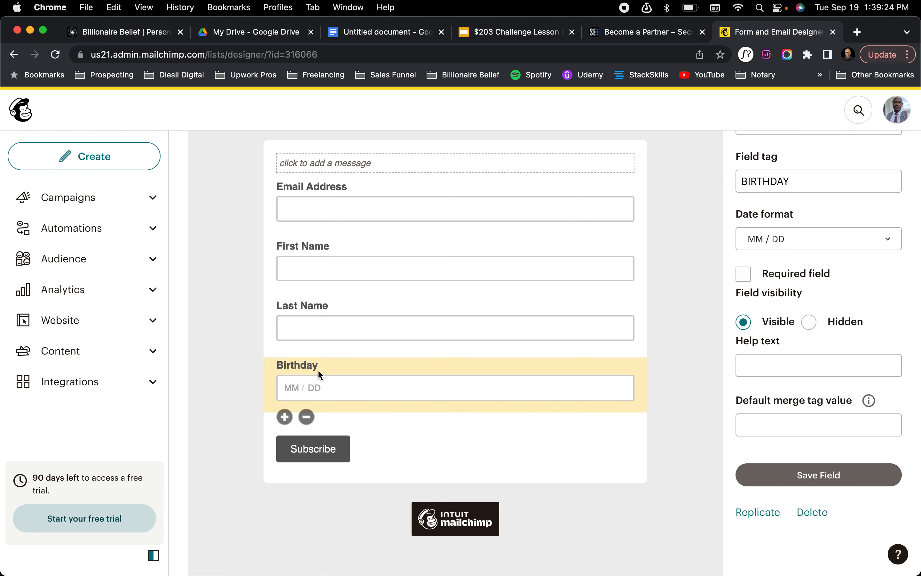
click(307, 416)
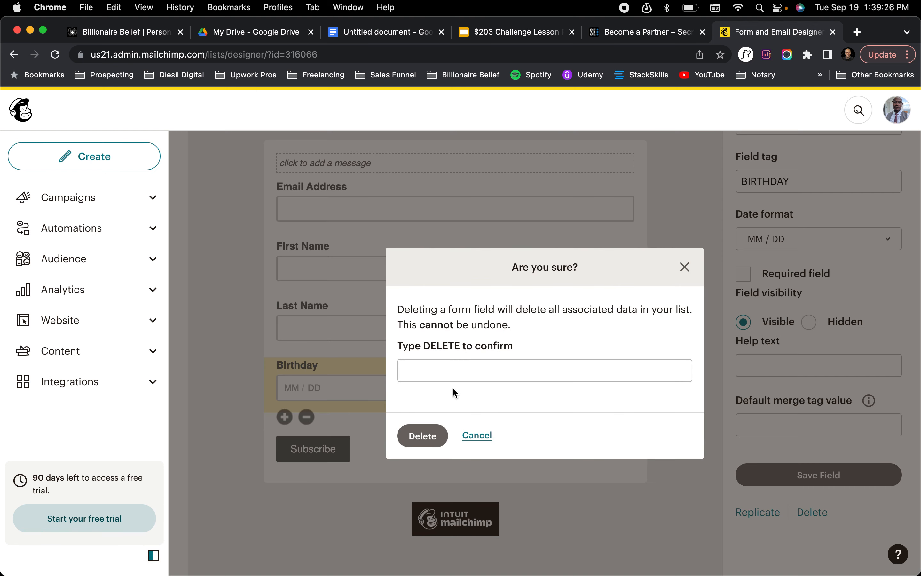
click(455, 368)
text(DELETE)
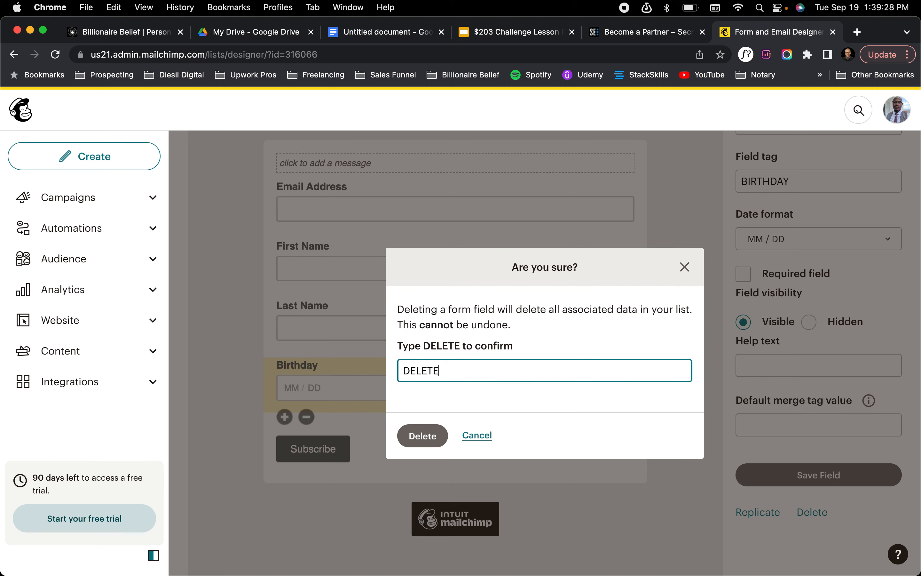
key(Return)
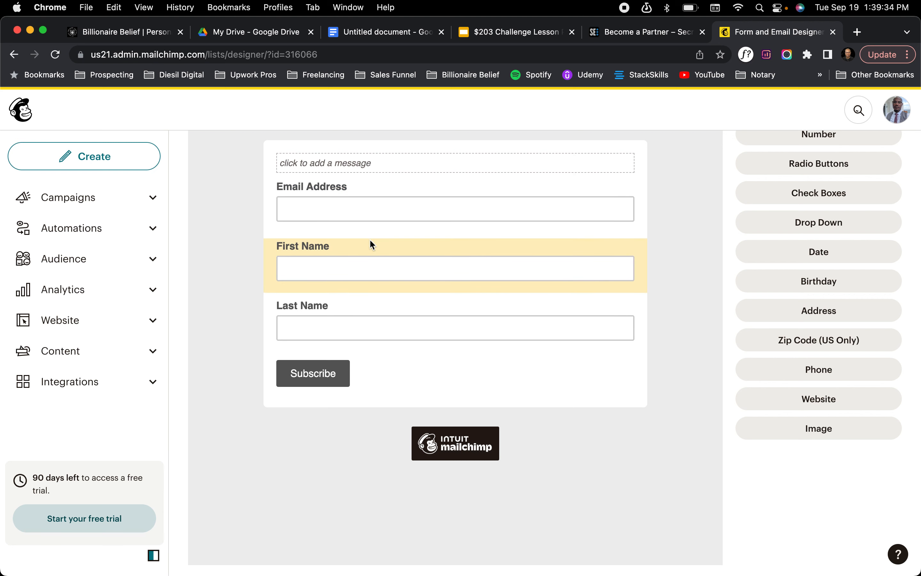
Move the First Name field above Email Address and delete the Last Name field, entering DELETE as confirmation
drag(369, 244, 367, 191)
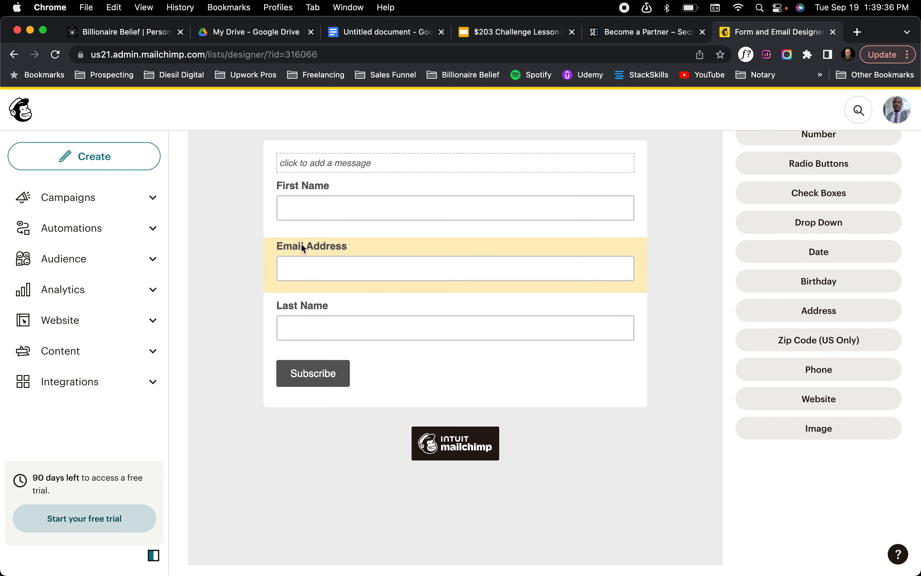
click(379, 325)
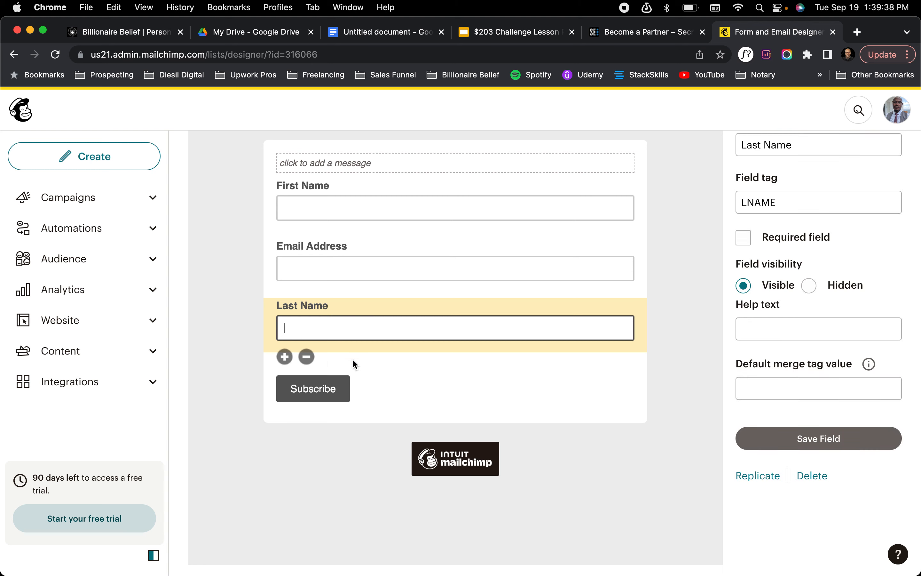
click(310, 357)
click(427, 368)
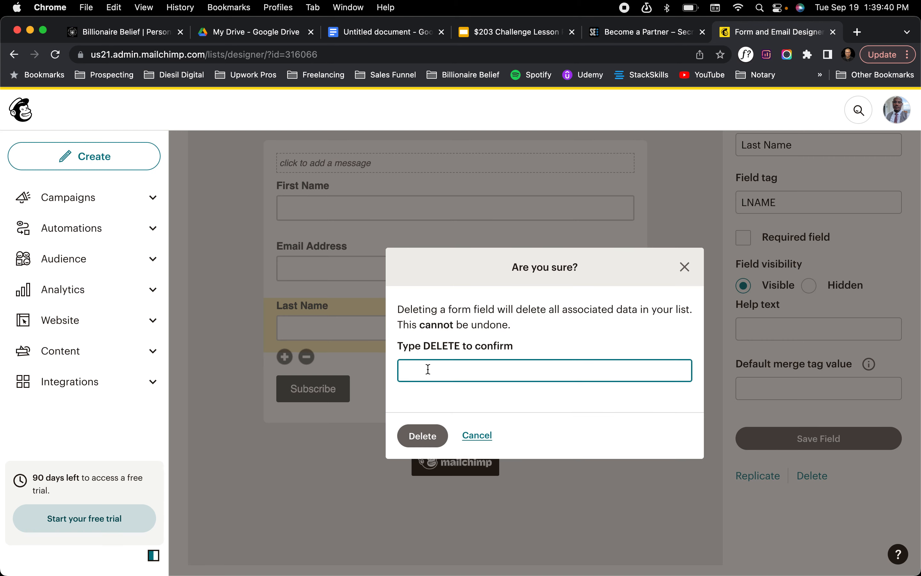
text(DELETE)
click(424, 436)
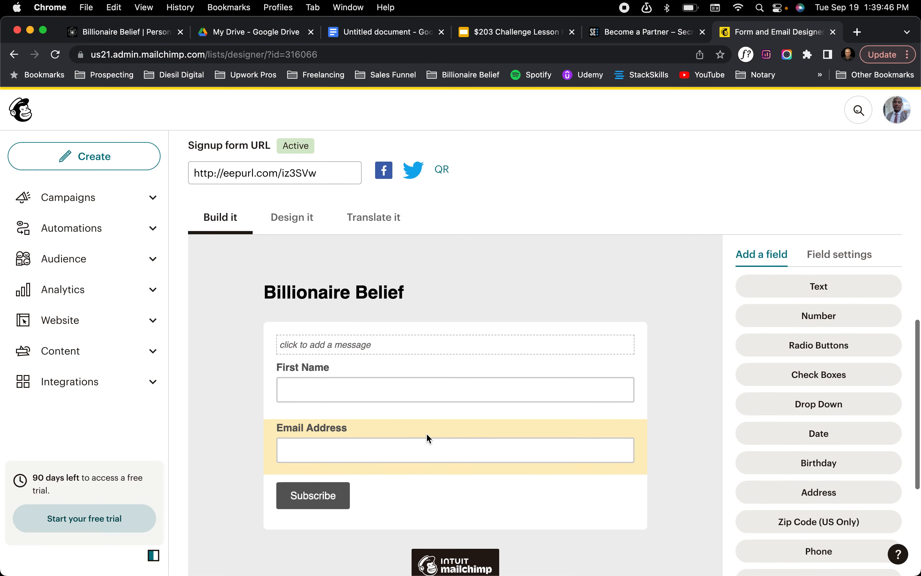
Look at the signup form's page background design settings and return to the form-building view
scroll(426, 434, up, 1)
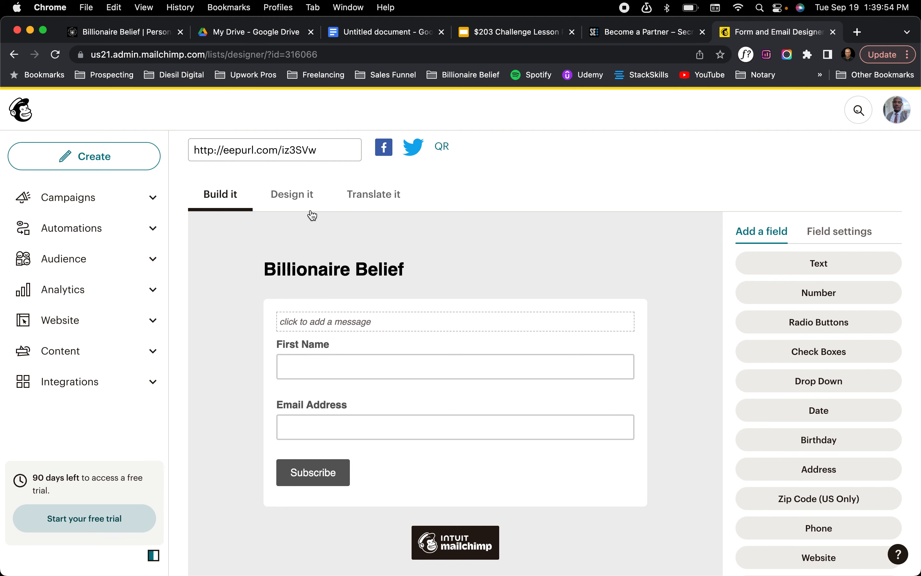
click(300, 209)
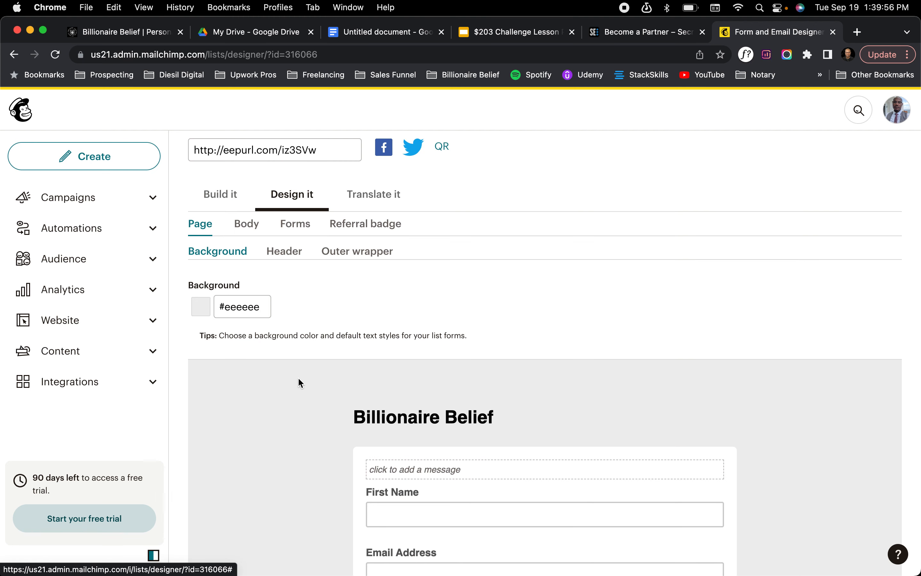
click(224, 206)
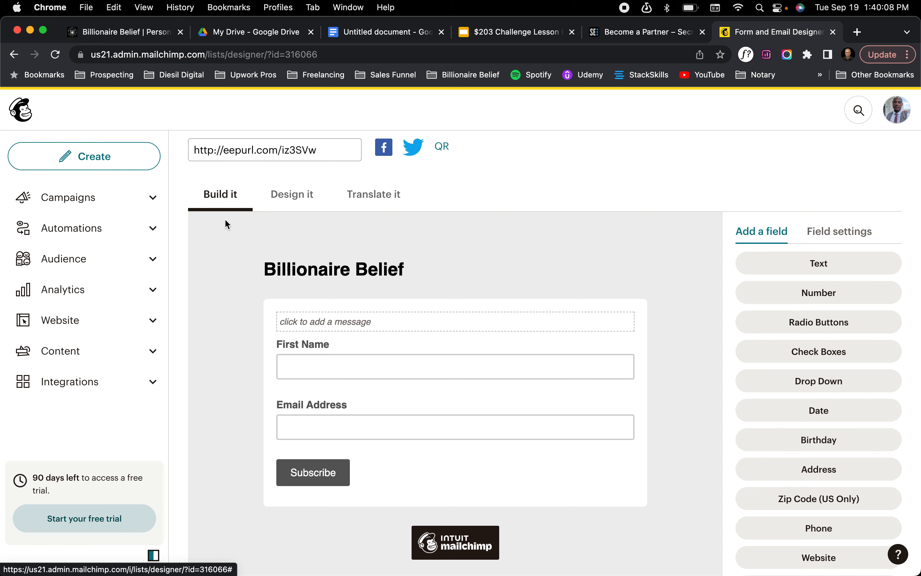
Open the signup form's message for editing and enter "Go From Employee To Entrepreneur Without Doing It By Yourself"
click(370, 322)
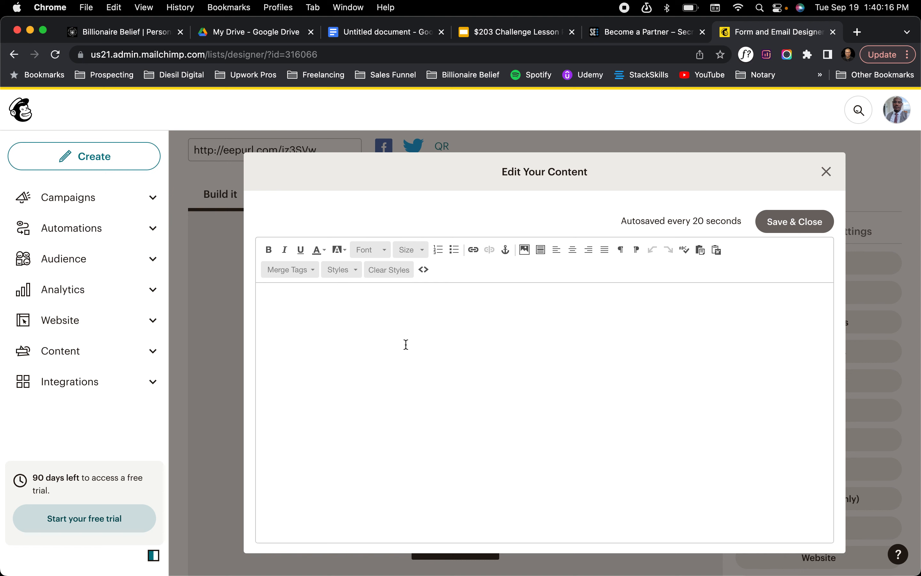
text(Go From Employee To EN)
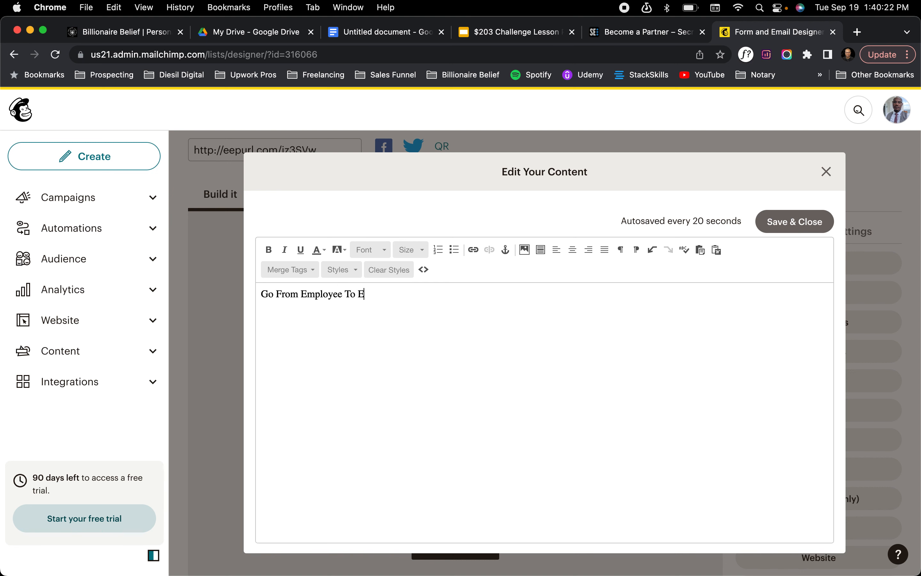
key(BackSpace)
text(nter)
key(BackSpace)
key(BackSpace)
text(repreneur Without )
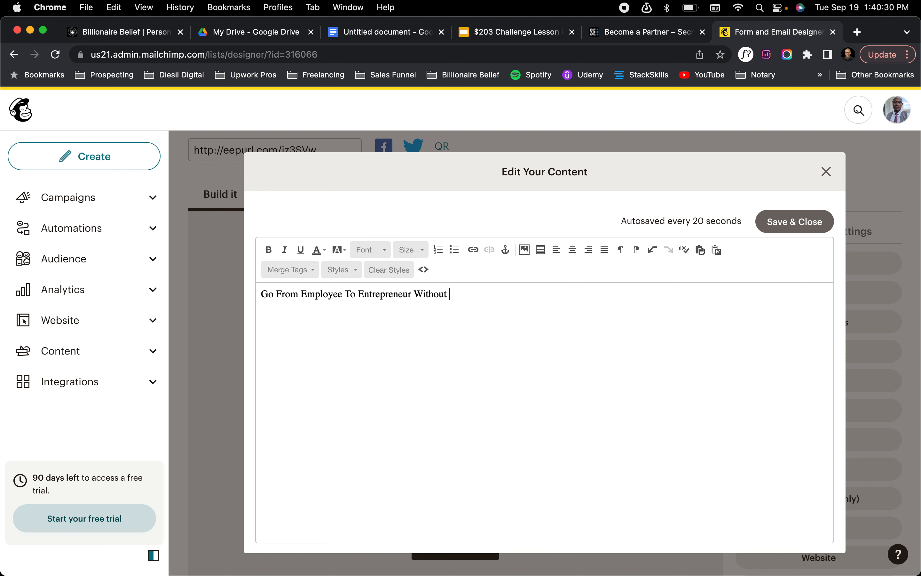
text(Doing It By Yourself)
Format the message headline as bold, red and centered
triple_click(263, 295)
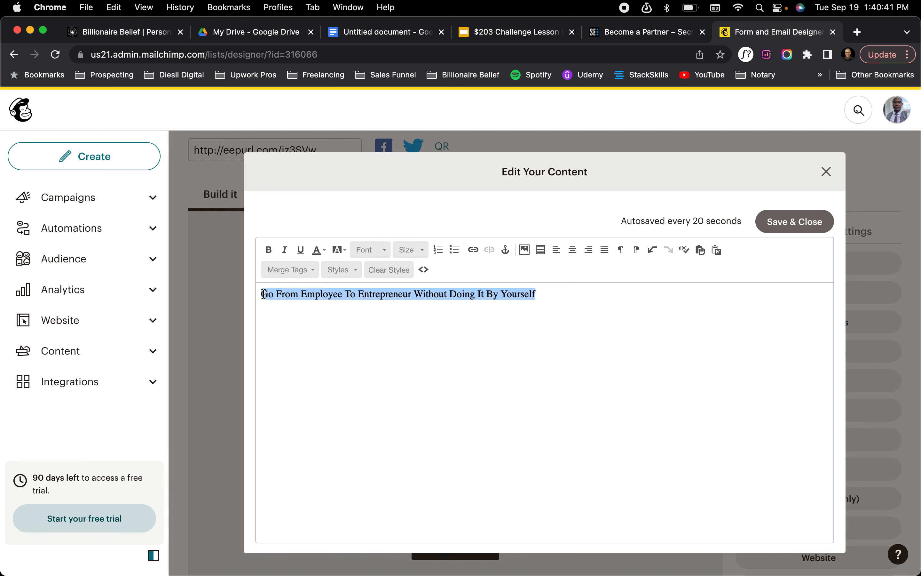
click(268, 250)
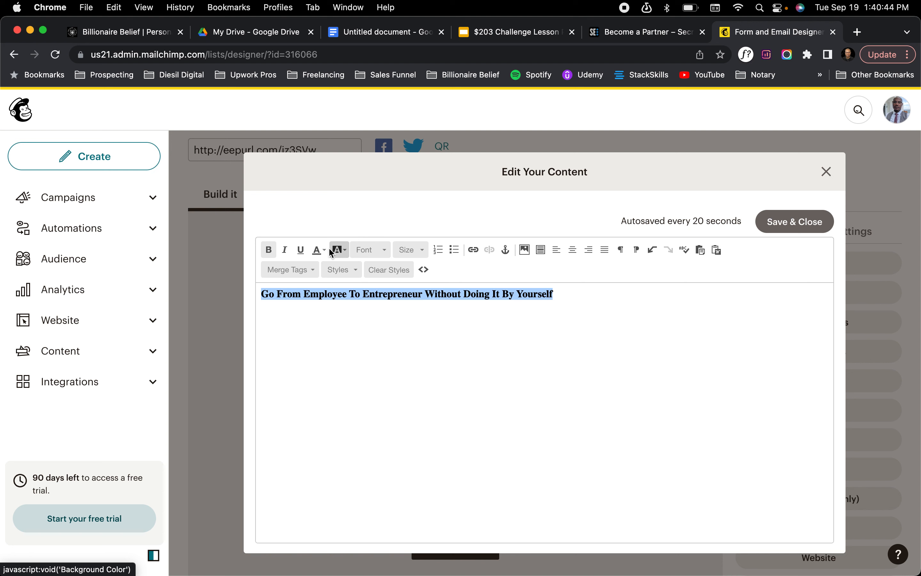
click(317, 251)
click(317, 300)
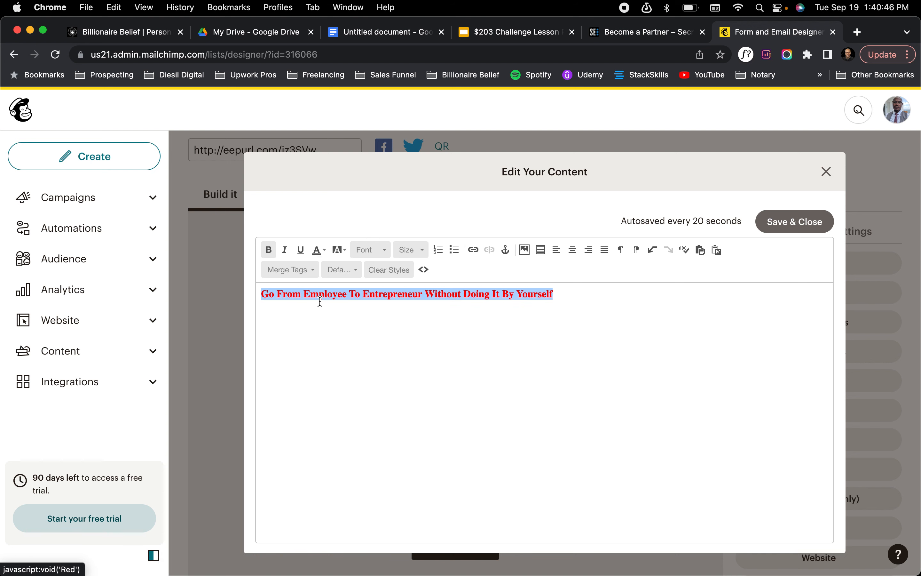
click(571, 257)
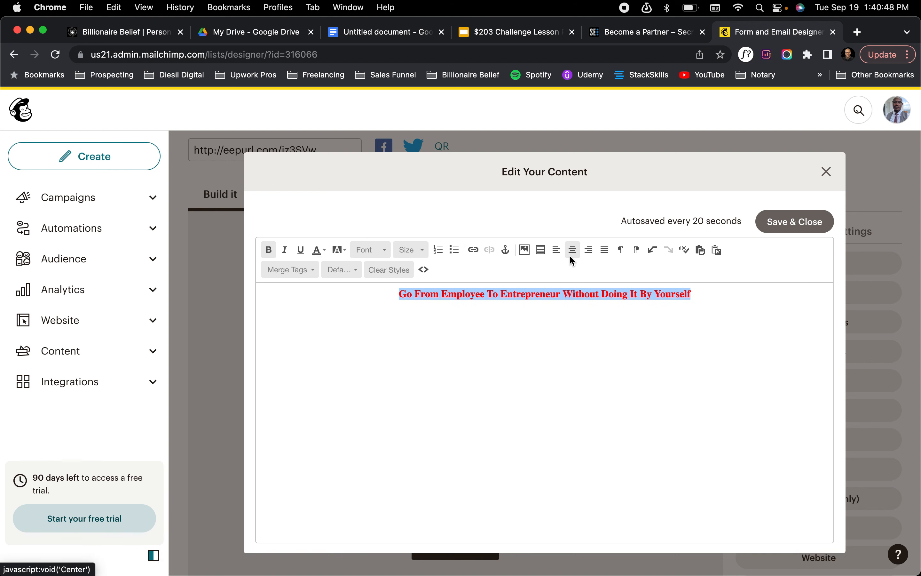
click(721, 304)
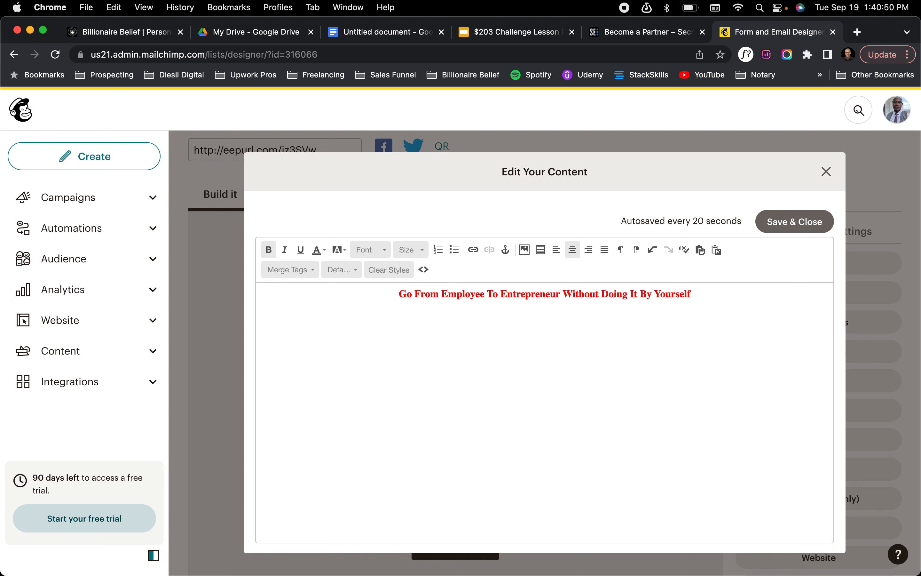
Add the line "Sign up for our mailing list to get our newsletter about cool entrepreneurship tips!" below the headline and save the message
key(BackSpace)
key(BackSpace)
key(Return)
text(Sing)
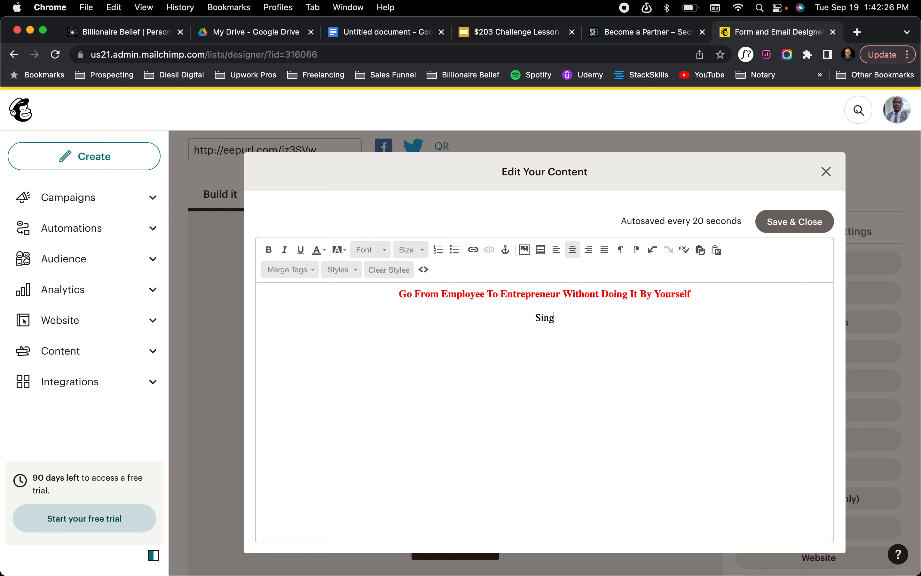
key(BackSpace)
key(BackSpace)
text(gn)
text(u[)
text( for our m)
text(ailing lis)
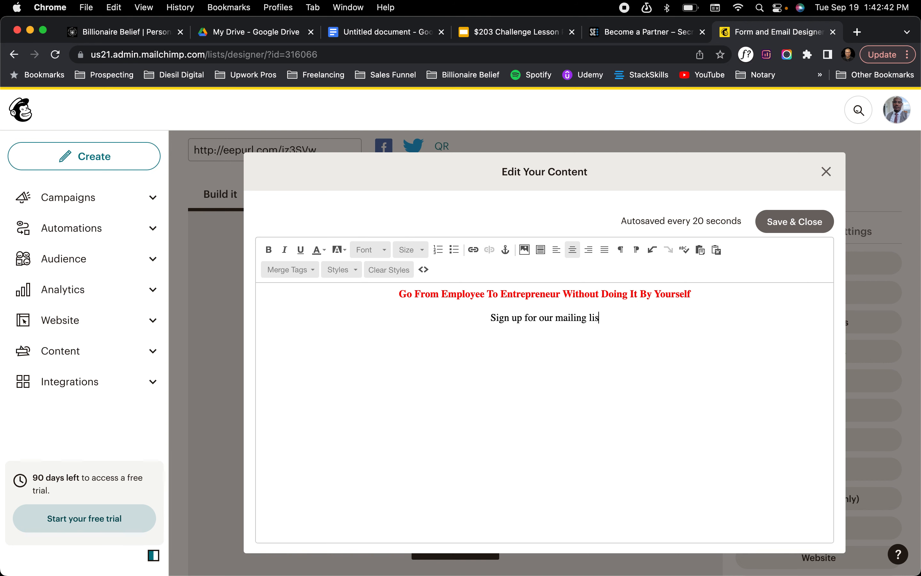
text(t)
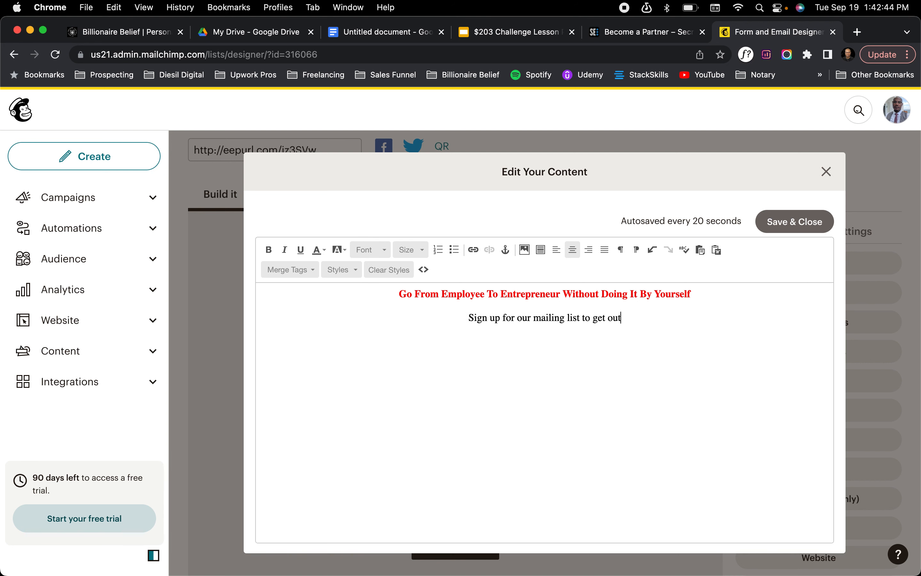
text( to get our ne)
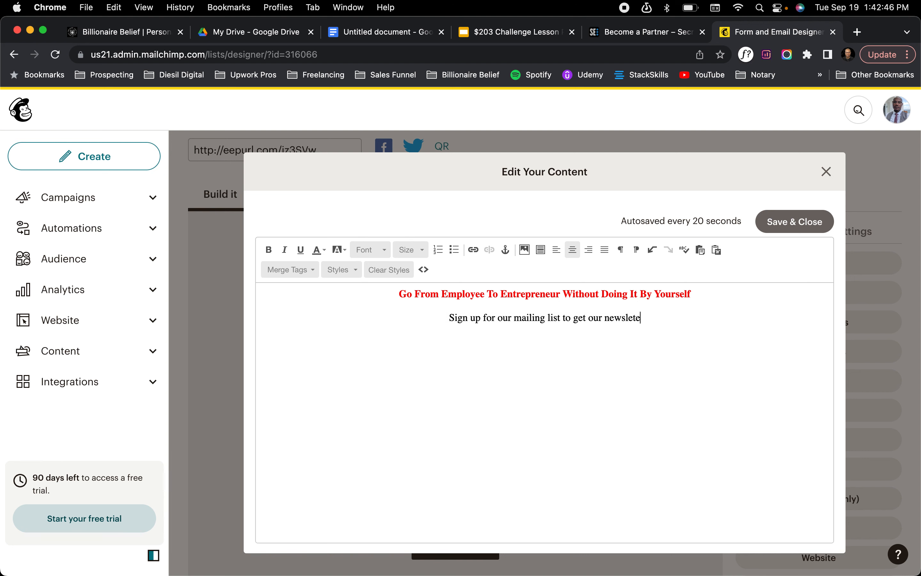
text(wsletter about )
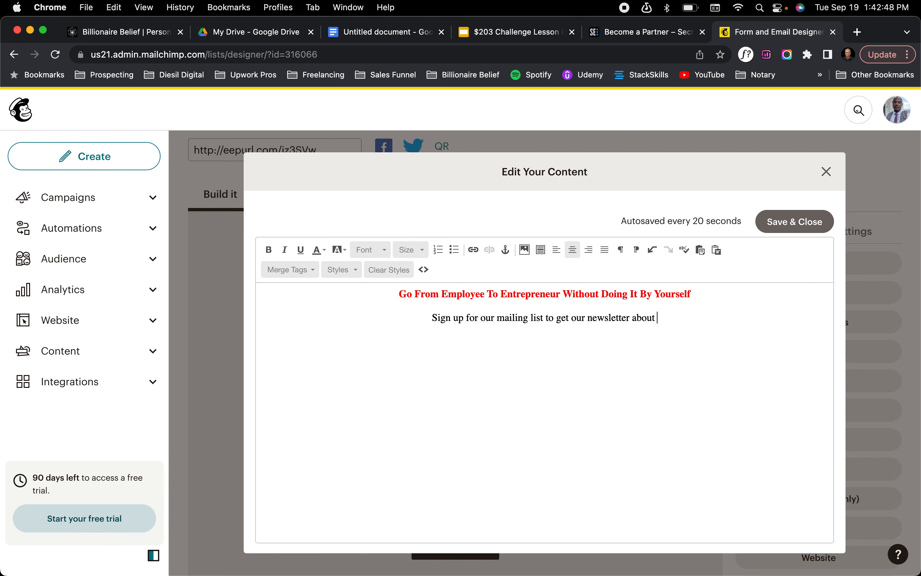
text(g)
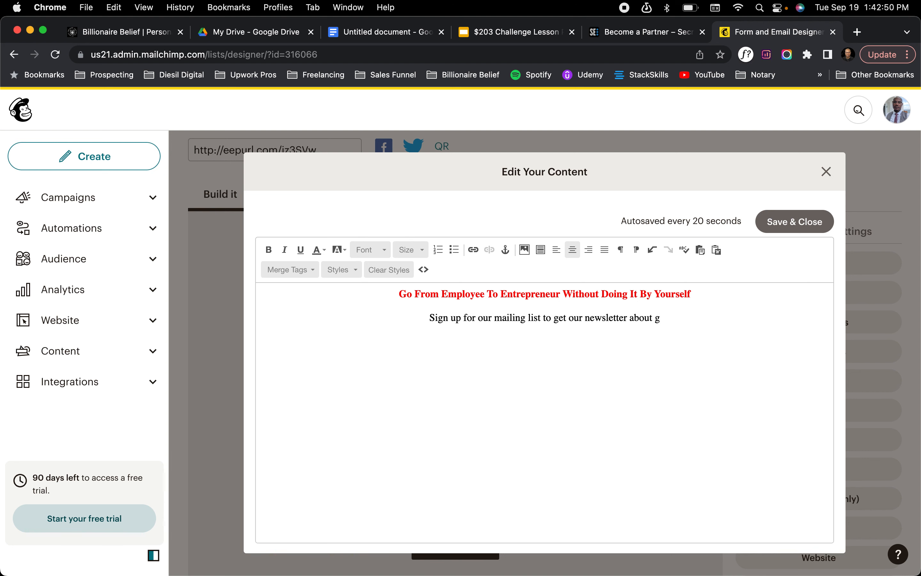
key(BackSpace)
text(cool entr)
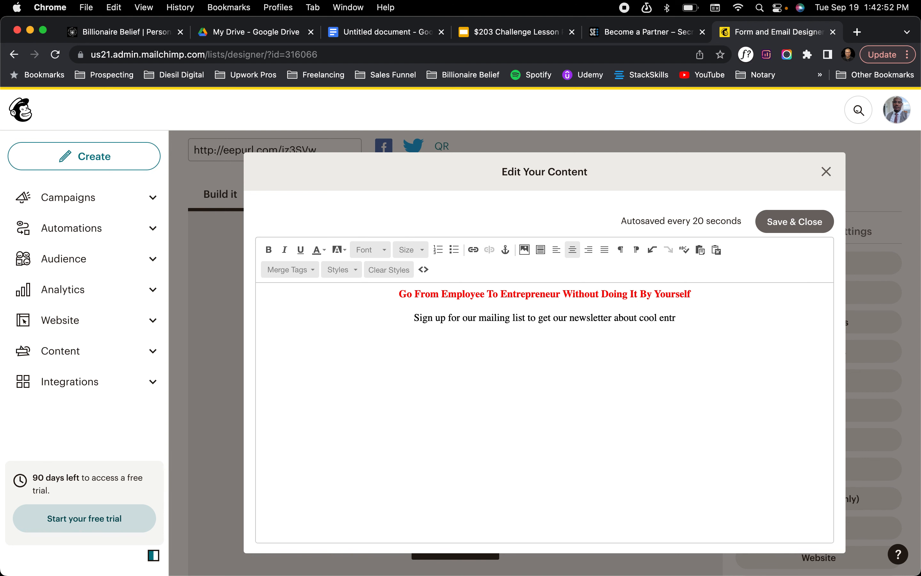
text(epreneurship )
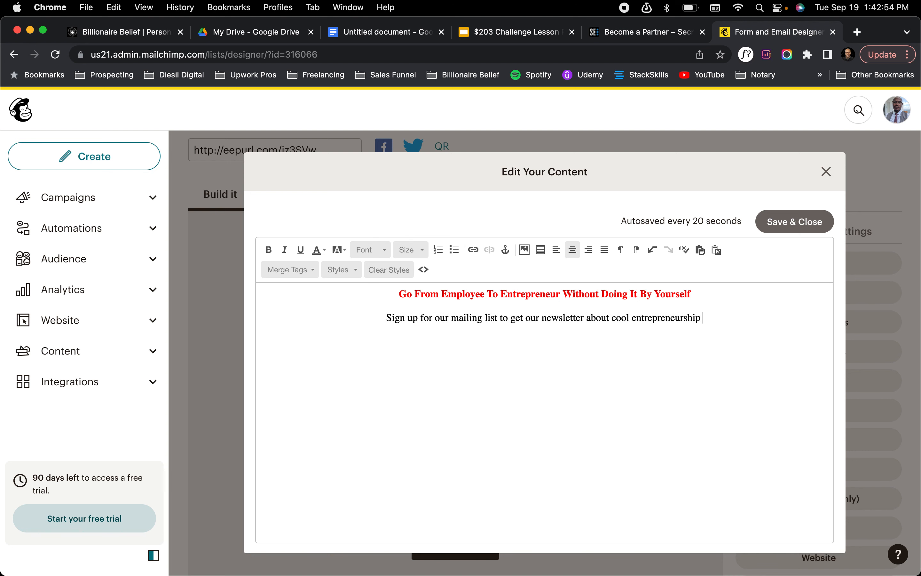
text(tips!)
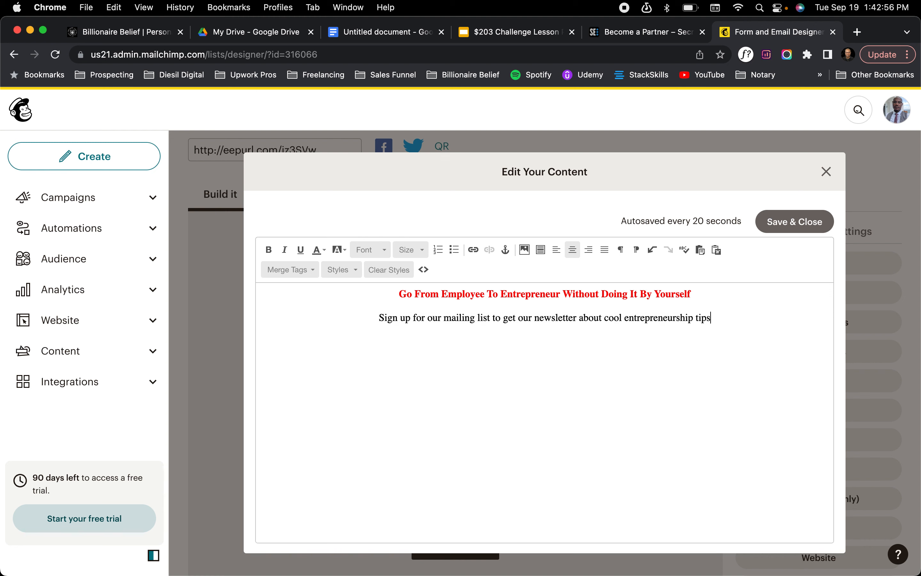
click(787, 221)
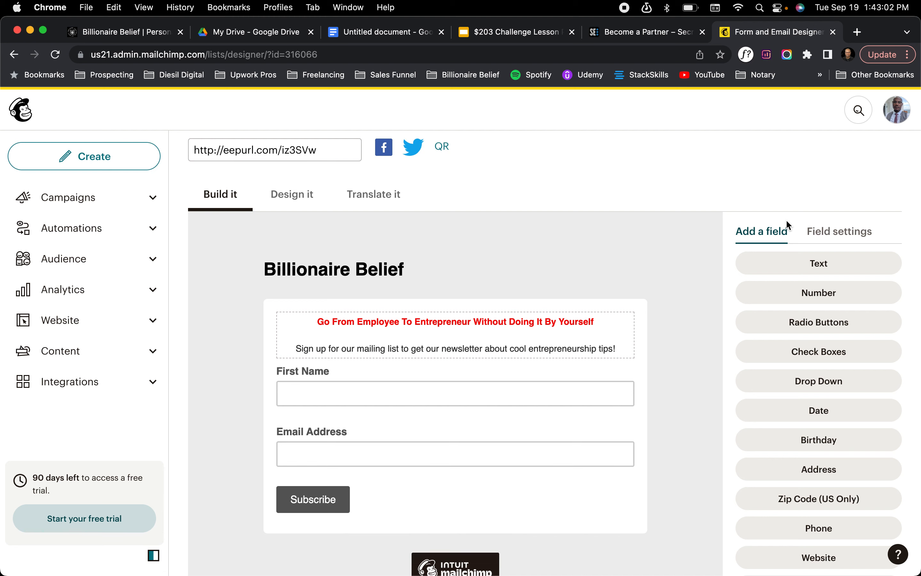
Review the signup form's message and fields, and select the signup form URL
scroll(787, 220, down, 1)
scroll(787, 220, up, 2)
scroll(787, 221, up, 3)
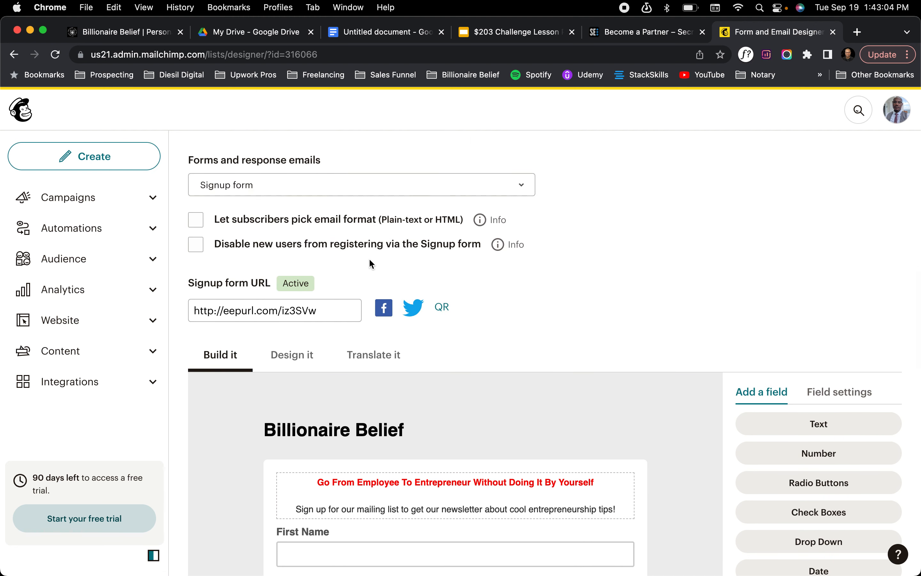
click(327, 304)
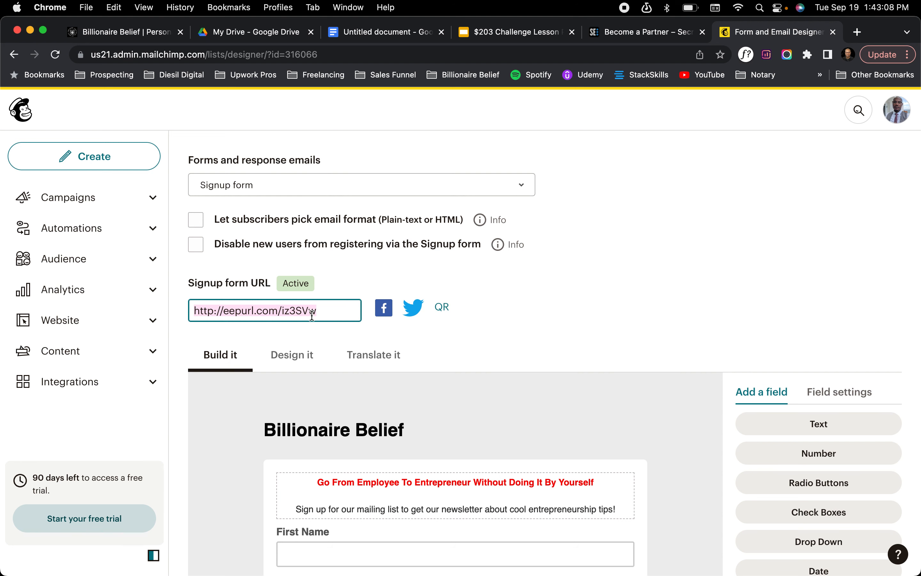
scroll(312, 316, down, 6)
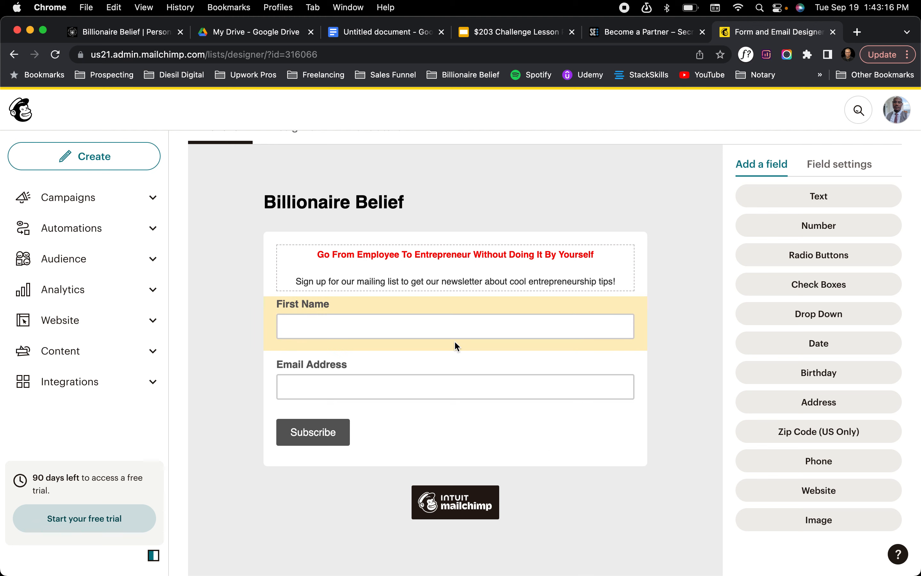
scroll(454, 341, up, 8)
scroll(454, 340, down, 5)
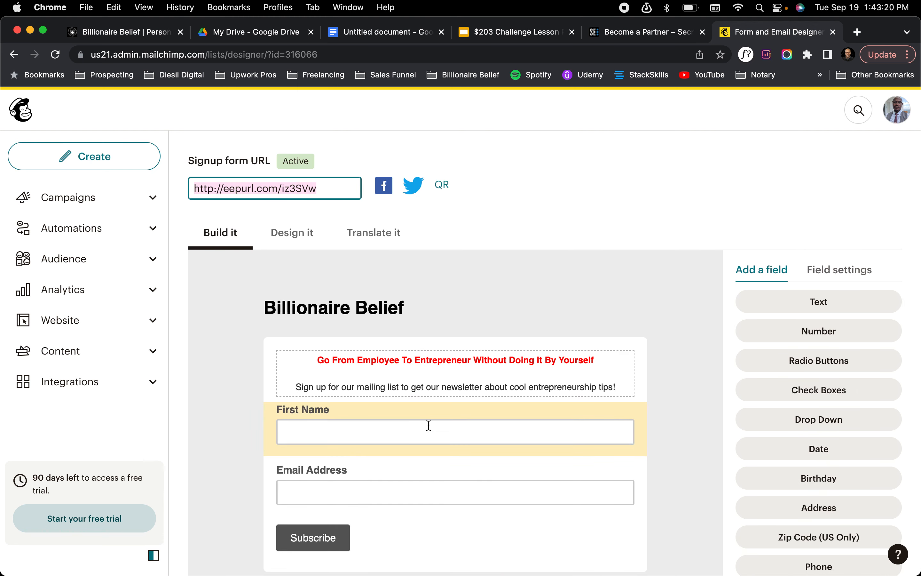
scroll(429, 426, up, 5)
Look at the Confirmation thank you page and return to the Signup form by way of Signup form with alerts
click(393, 269)
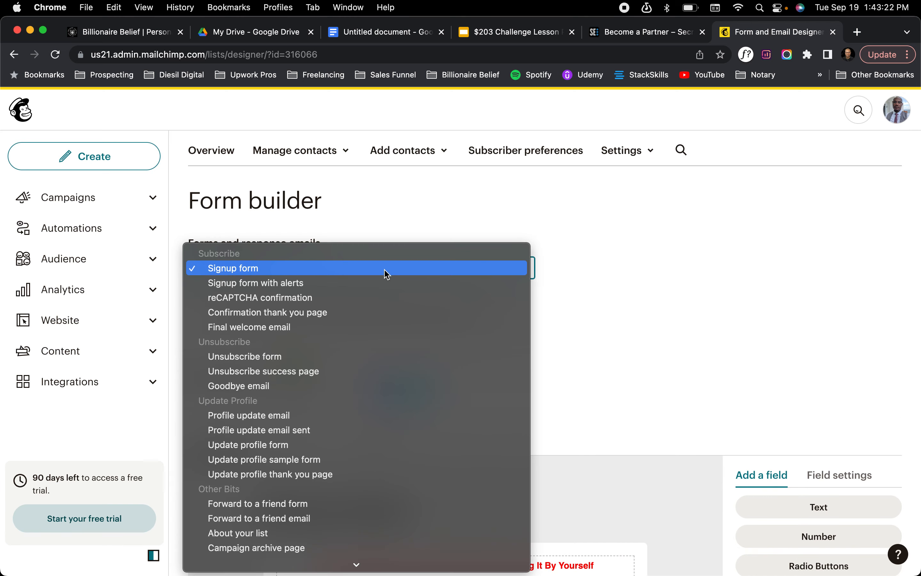
click(318, 314)
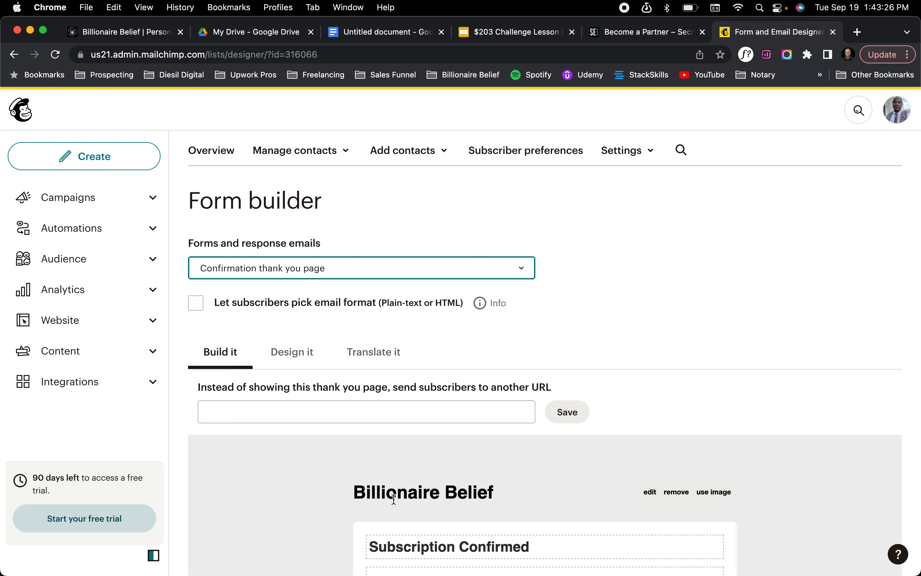
click(335, 266)
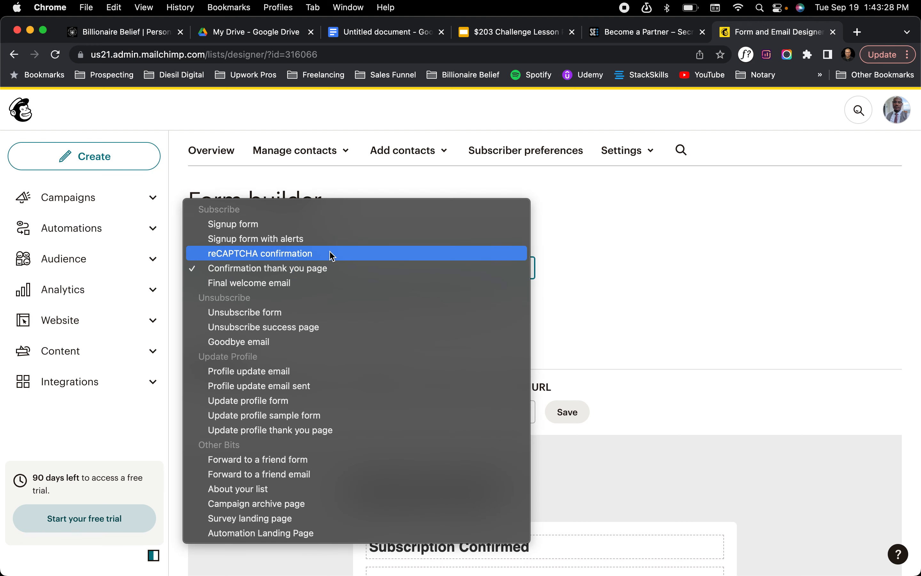
click(325, 238)
click(325, 267)
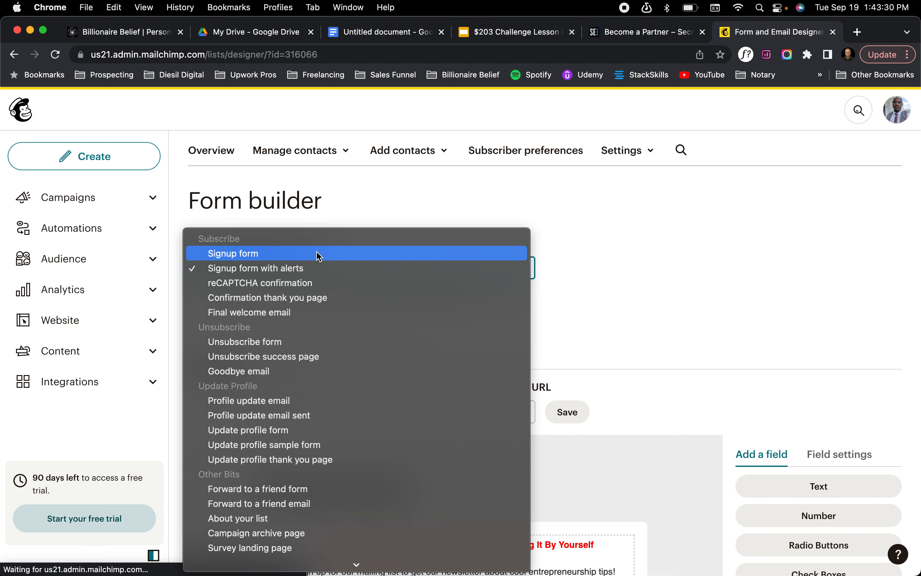
click(320, 253)
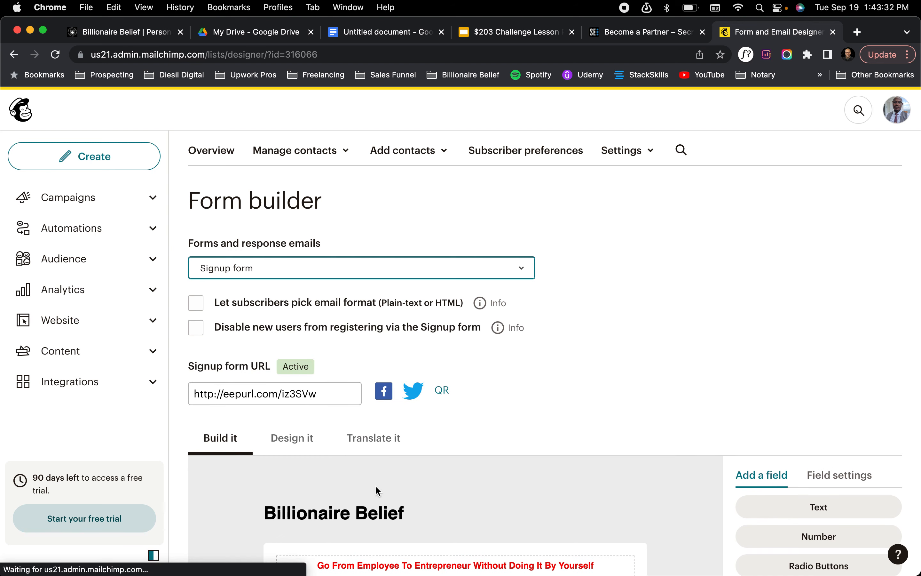
scroll(376, 490, down, 8)
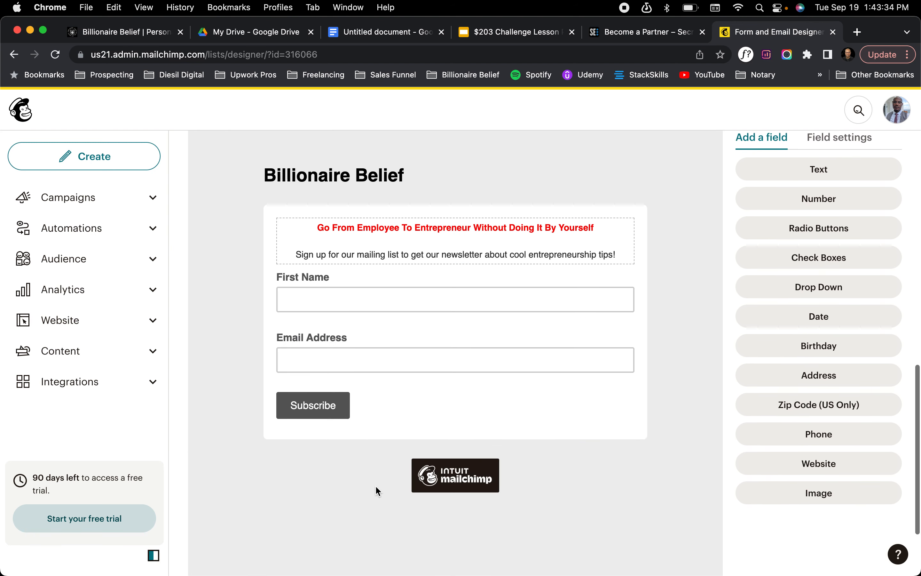
scroll(375, 486, up, 2)
scroll(377, 490, up, 8)
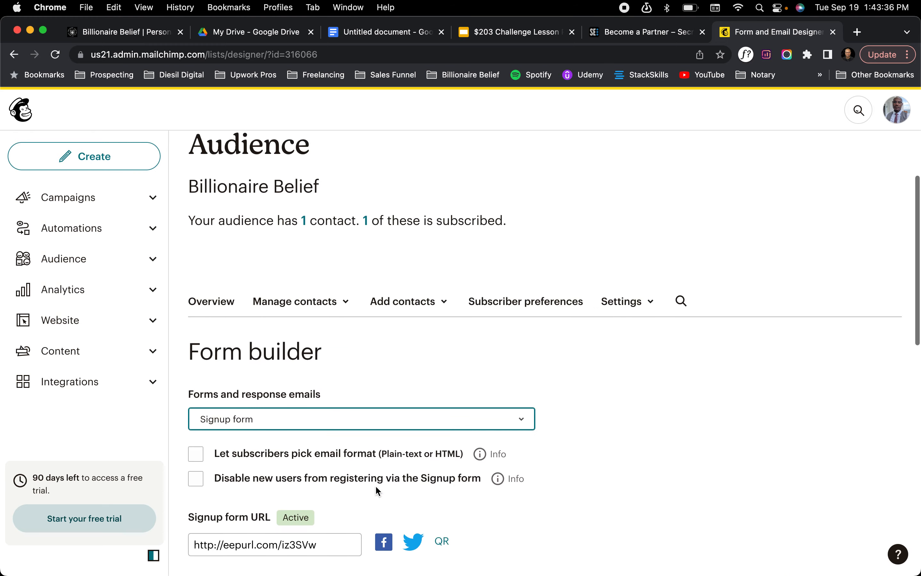
Open the Confirmation thank you page and examine its message and the field for redirecting subscribers to another URL
click(358, 476)
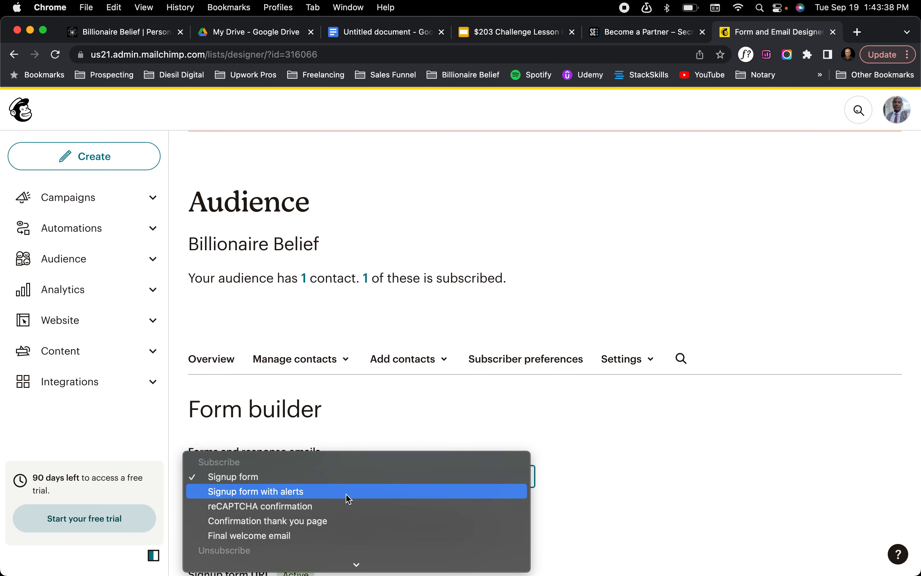
click(331, 522)
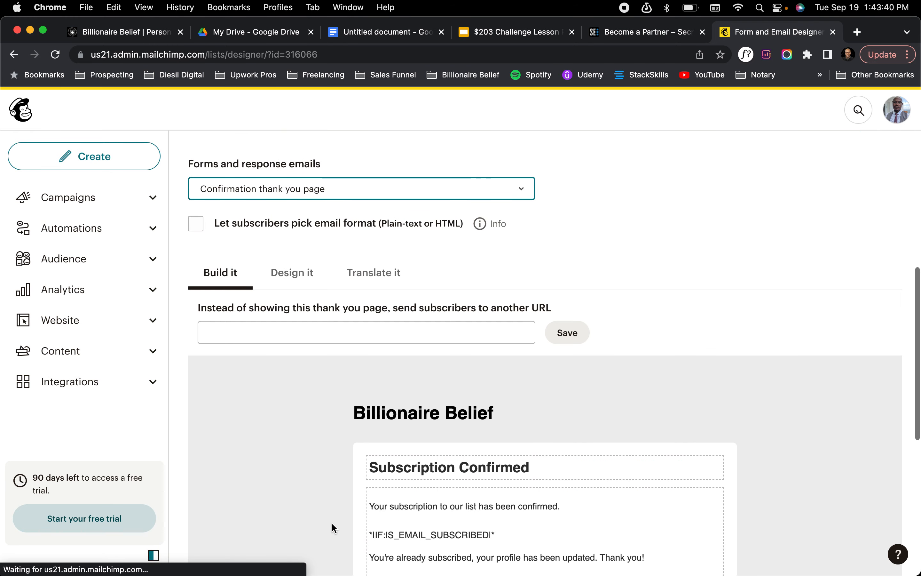
scroll(388, 482, down, 3)
scroll(388, 482, down, 5)
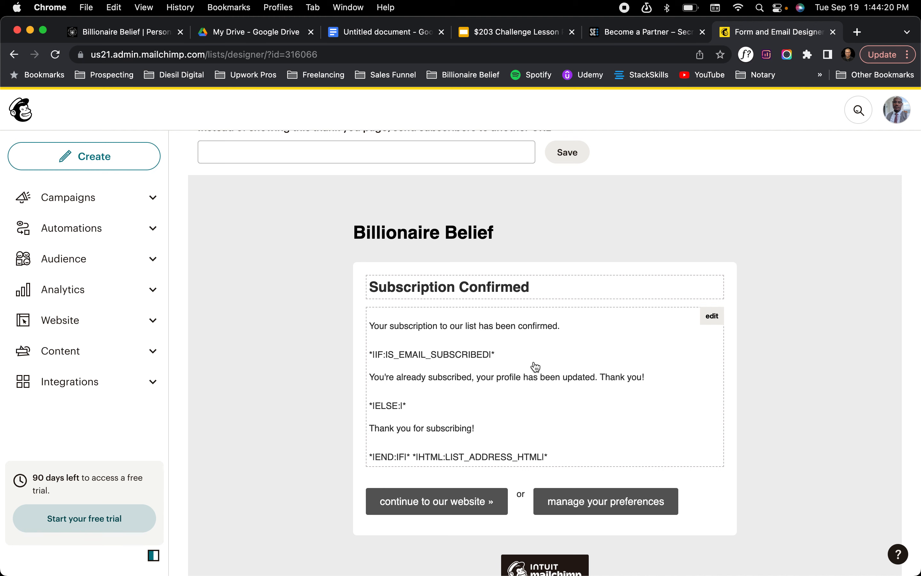
scroll(536, 367, up, 6)
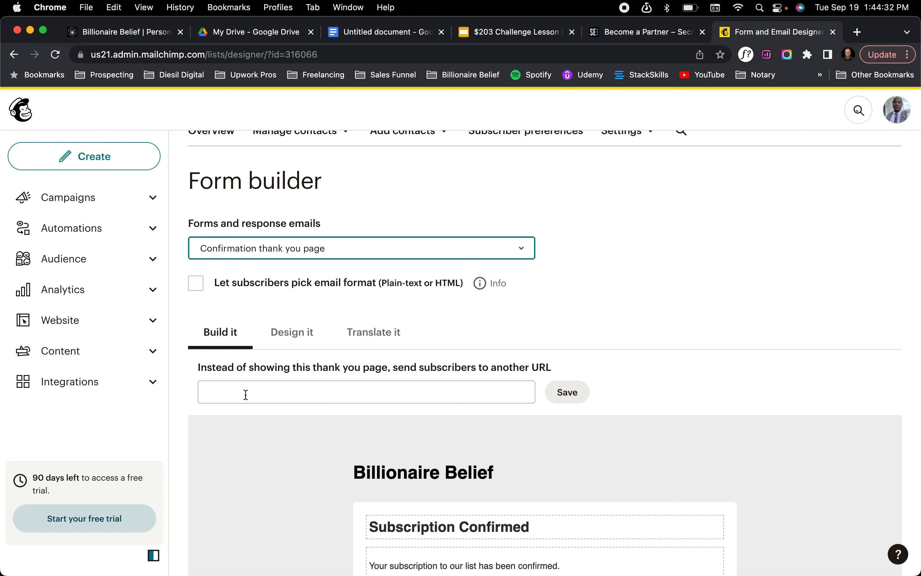
click(246, 395)
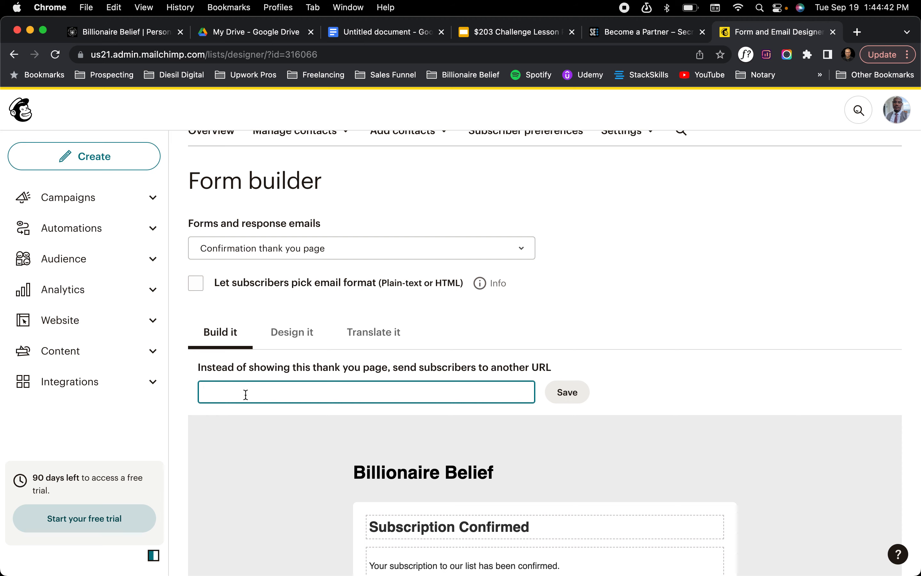
scroll(246, 394, down, 10)
scroll(246, 395, up, 10)
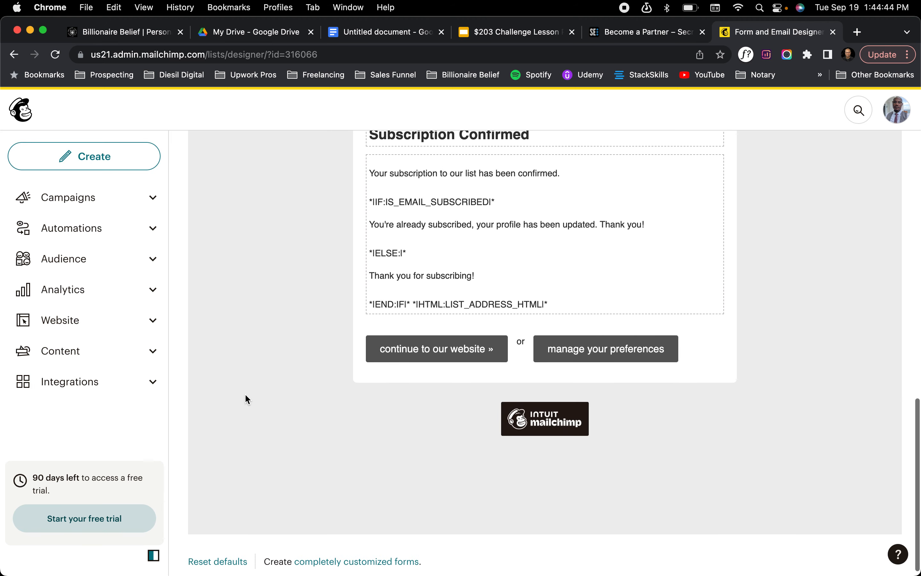
Switch the form builder to the Final welcome email and bring up its message content
click(249, 271)
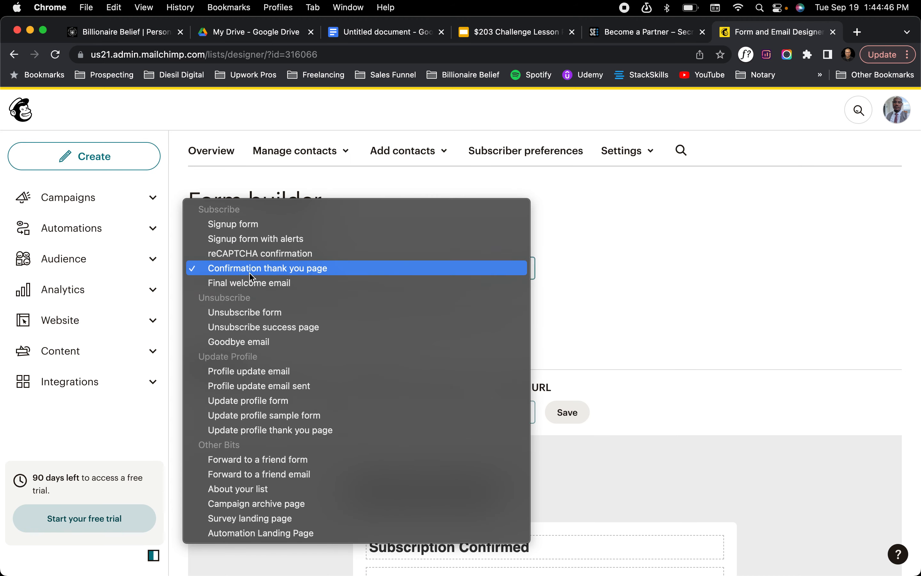
click(261, 284)
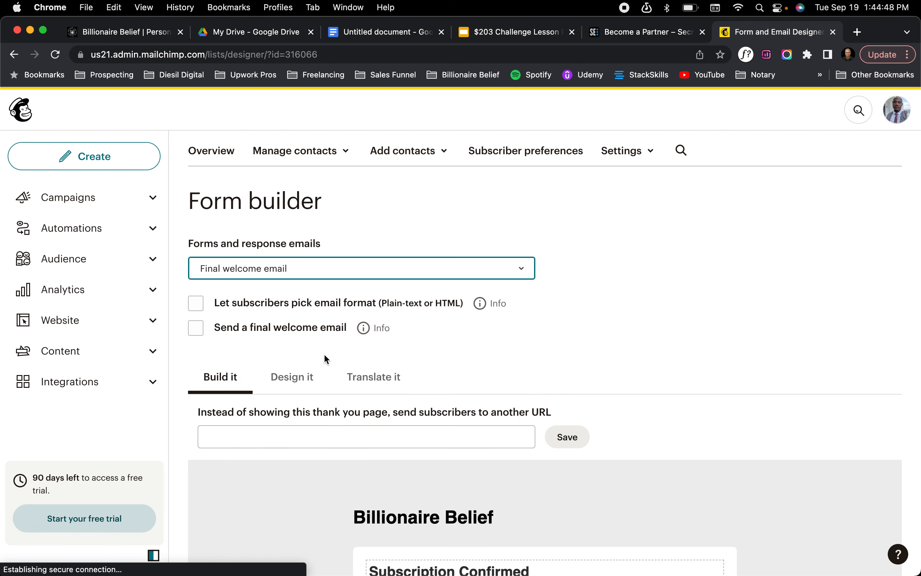
scroll(354, 459, down, 5)
scroll(354, 456, down, 3)
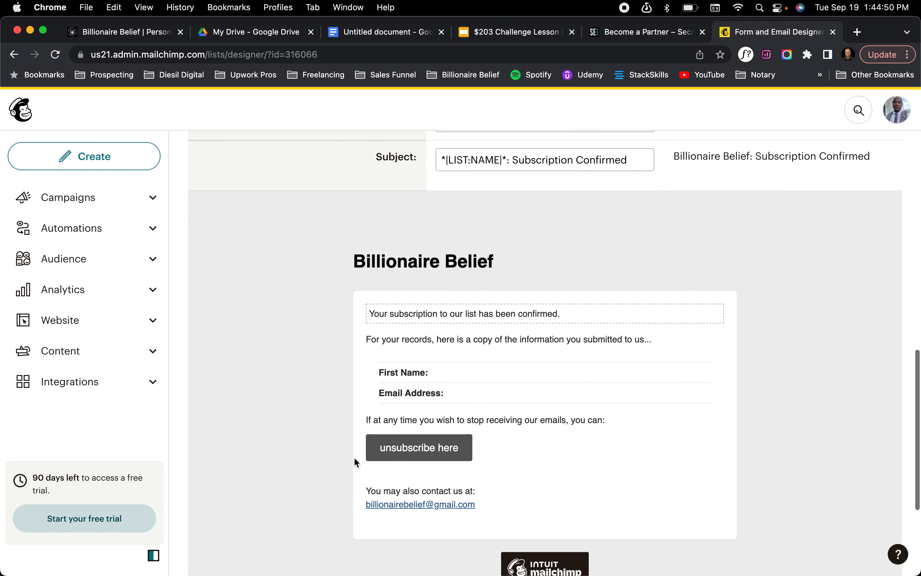
Look through Secret Entourage's Become a Partner page for the affiliate links and return to the Mailchimp form builder
click(619, 38)
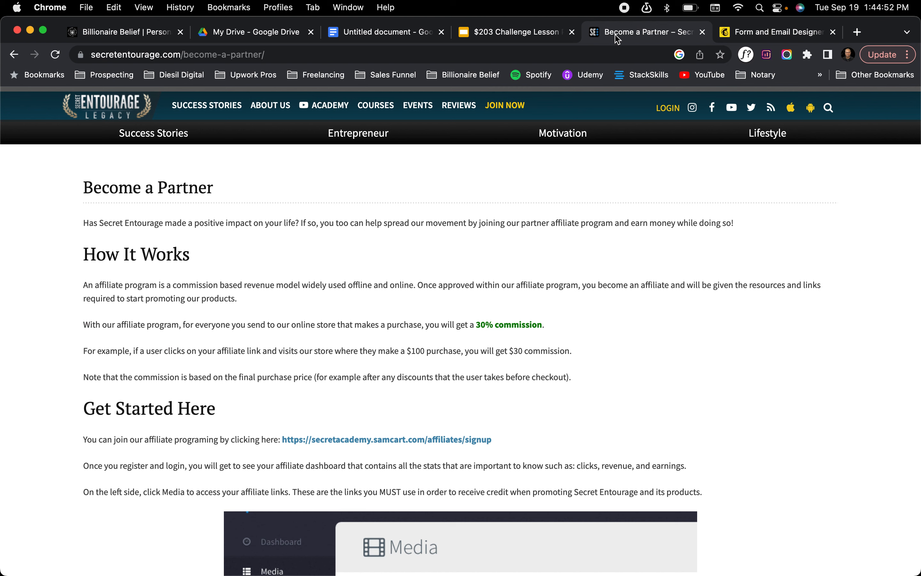
scroll(450, 487, down, 5)
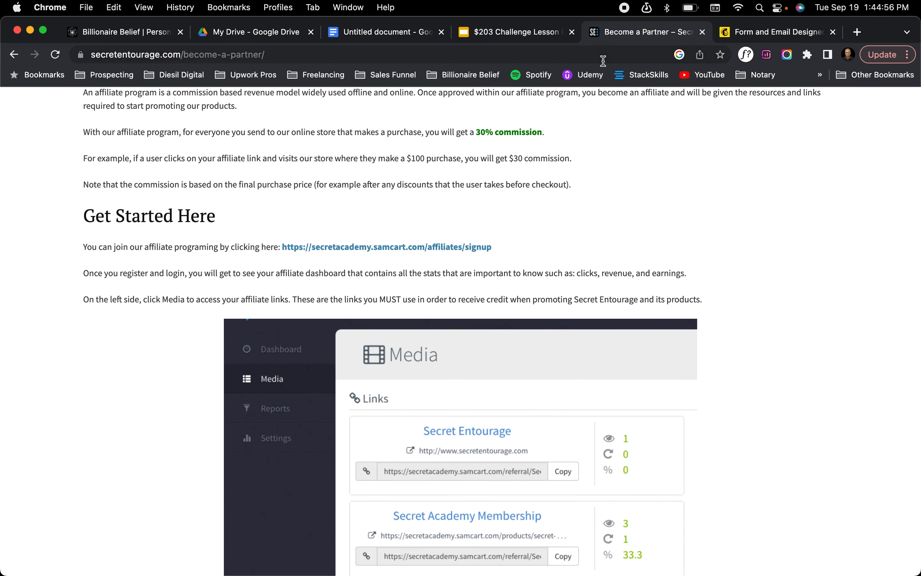
click(748, 32)
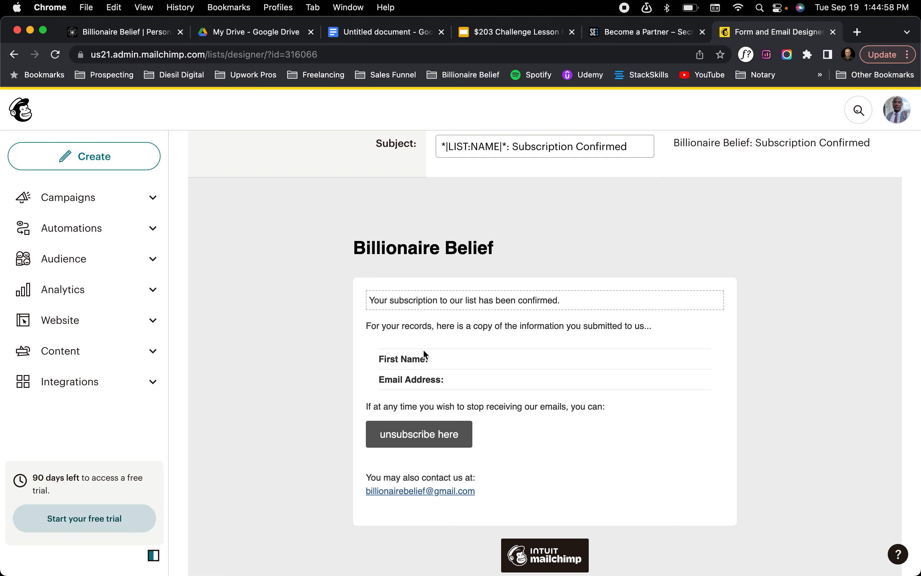
Open the final welcome email's message for editing and add a "Welcome!" paragraph below the subscription confirmation sentence
click(423, 302)
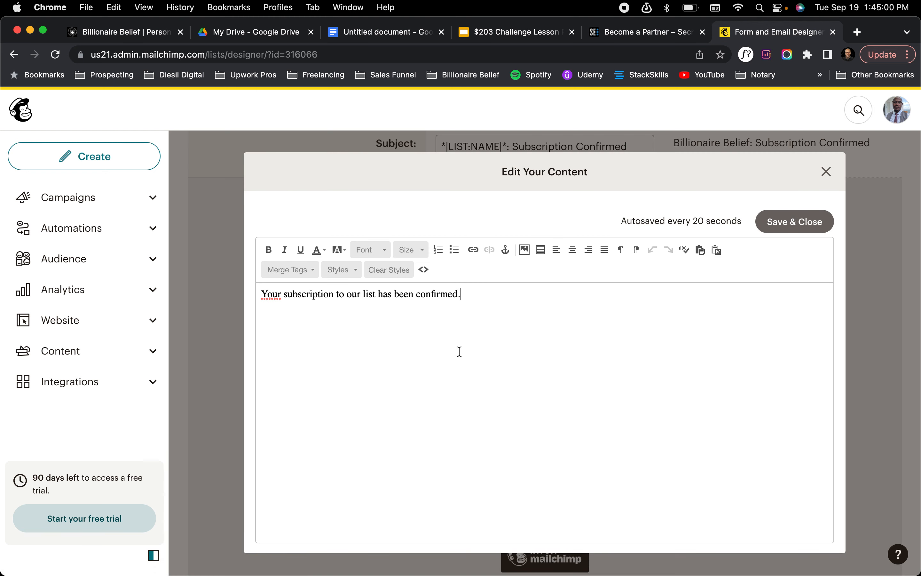
click(410, 321)
key(Return)
text(Well)
text(come!)
key(Return)
Add the line "Here's the link to your free giveaway: #" below the welcome paragraph
text(Here's the link to your)
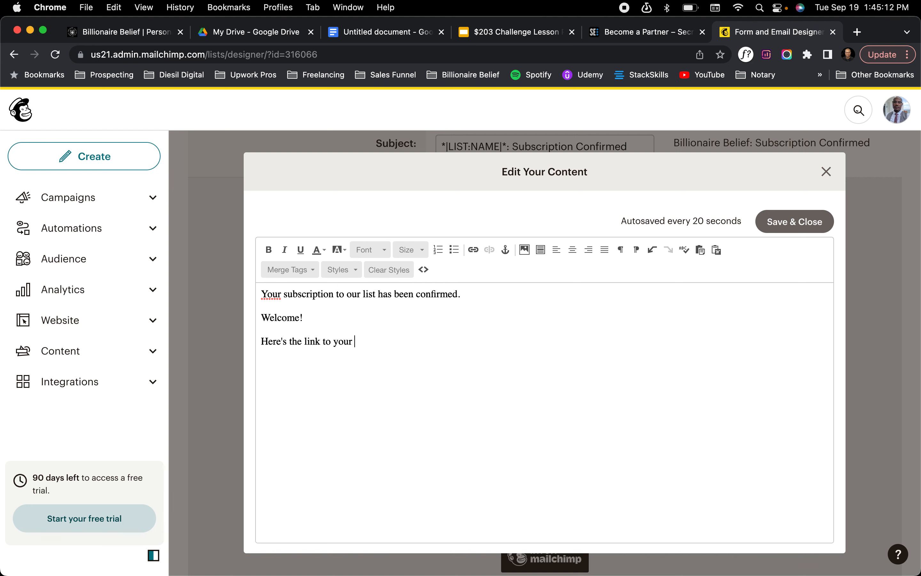
text( grea)
key(BackSpace)
key(BackSpace)
key(BackSpace)
text(re)
key(BackSpace)
key(BackSpace)
key(BackSpace)
text(free gri)
key(BackSpace)
text(iveaway:)
key(BackSpace)
key(BackSpace)
key(BackSpace)
key(BackSpace)
key(BackSpace)
key(BackSpace)
key(BackSpace)
key(BackSpace)
key(BackSpace)
text(iveaway)
text(: # )
text(Thanks f)
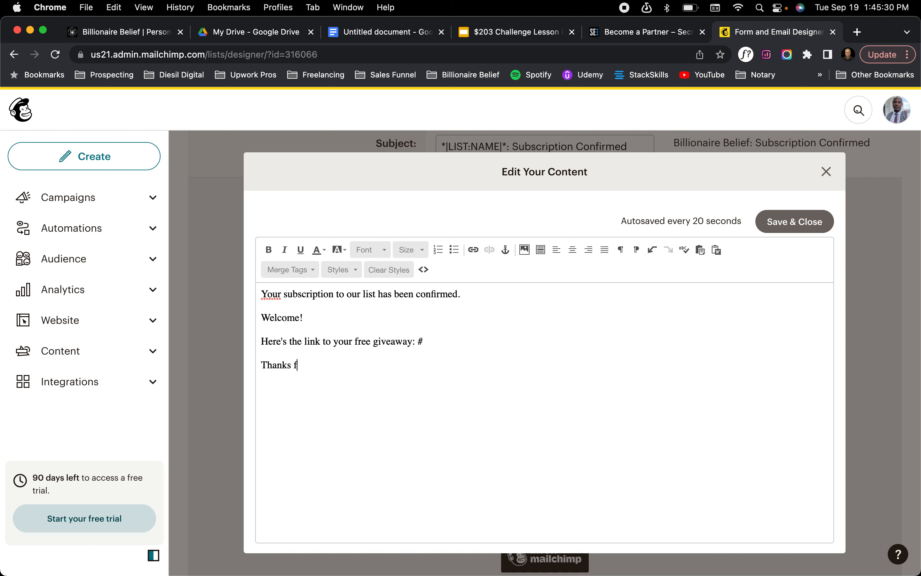
text(or joing)
Add "Thanks for joining." and a sign-off with "Best," followed by the sender's first name
key(BackSpace)
text(ing.  )
text(Best, )
text(Dhane)
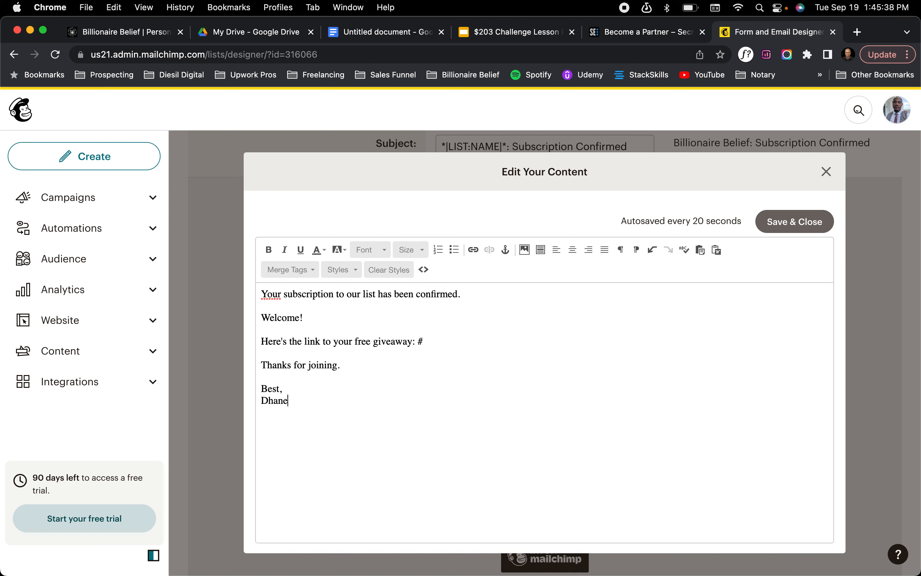
Start a postscript below the sign-off reading "P.S. Don't forget to read Third Circle Theory"
key(Return)
text(P.S. Dont g)
key(BackSpace)
key(BackSpace)
key(BackSpace)
text('t forget to check)
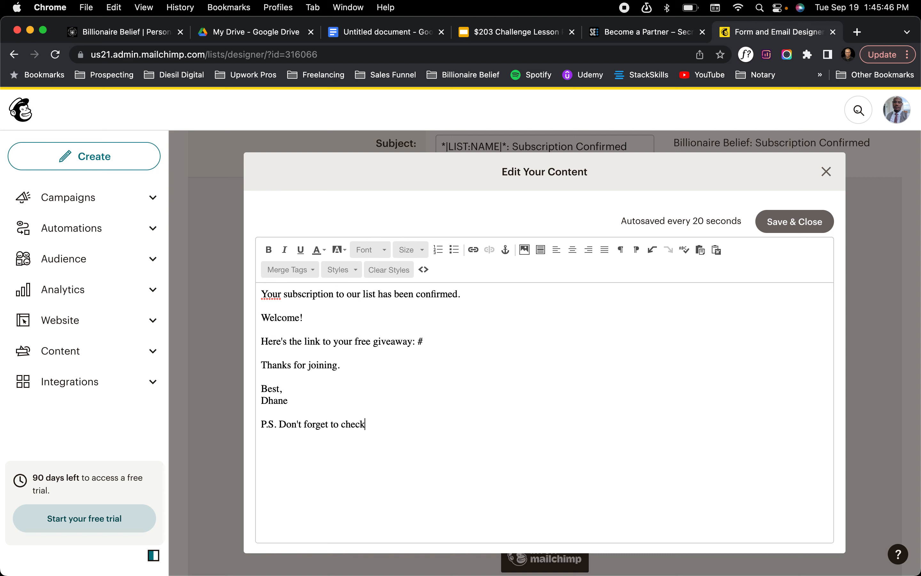
text( out)
key(BackSpace)
key(BackSpace)
key(BackSpace)
key(BackSpace)
key(BackSpace)
key(BackSpace)
key(BackSpace)
key(BackSpace)
key(BackSpace)
key(BackSpace)
text(read Third Circle Theory)
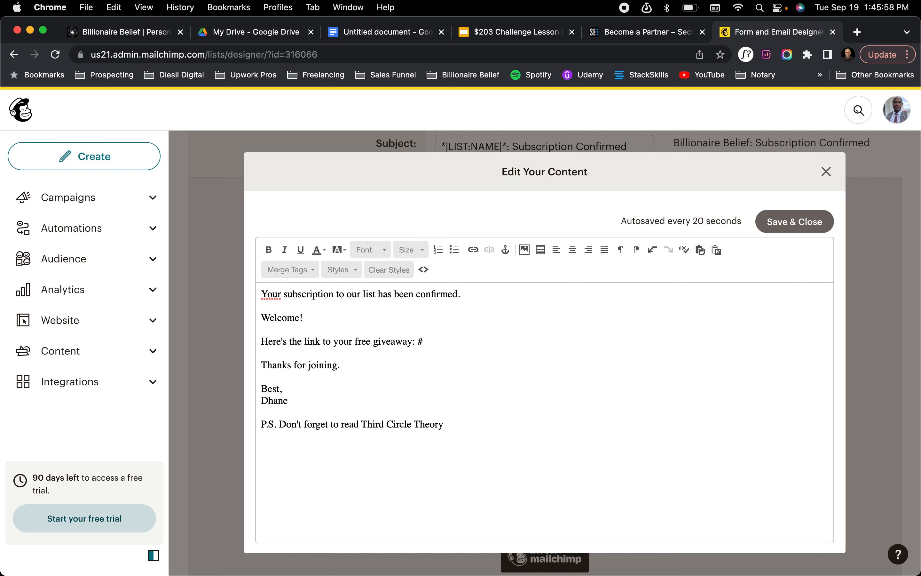
text( to learn more about figi=)
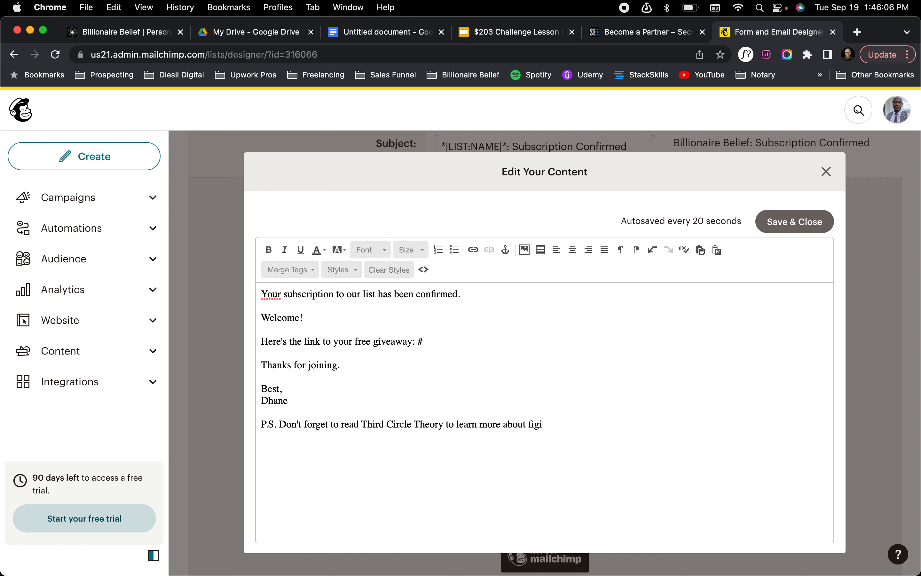
key(BackSpace)
key(BackSpace)
Complete the postscript with "to learn more about figuring out your purpose."
text(uring out your purpose)
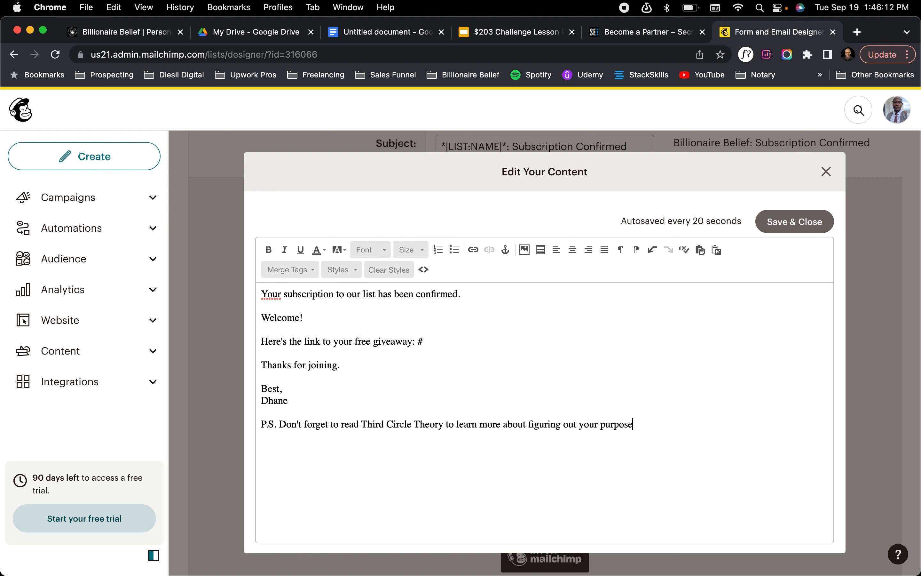
text(.)
Copy the web address of Secret Entourage's Become a Partner page and return to the email content in Mailchimp
click(361, 423)
shift+click(442, 425)
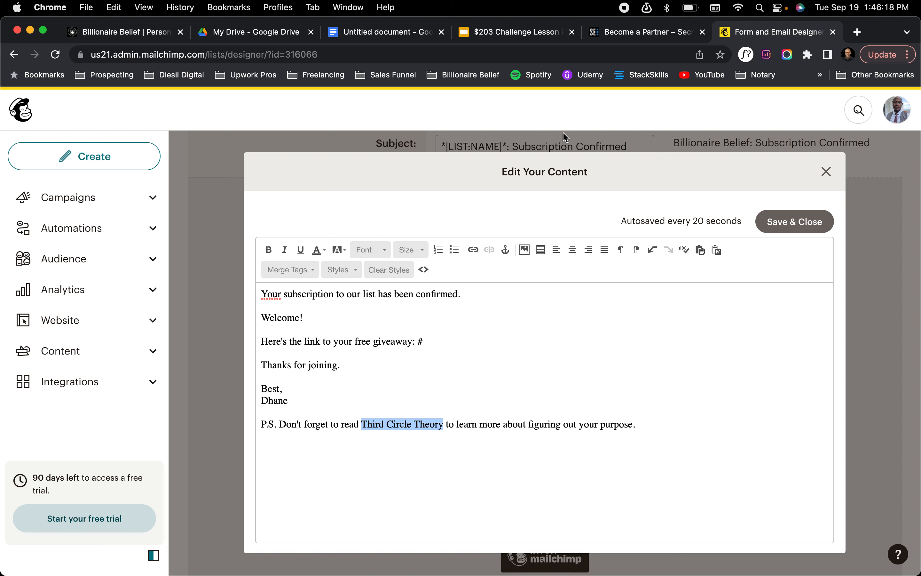
click(605, 38)
click(571, 51)
key(super+c)
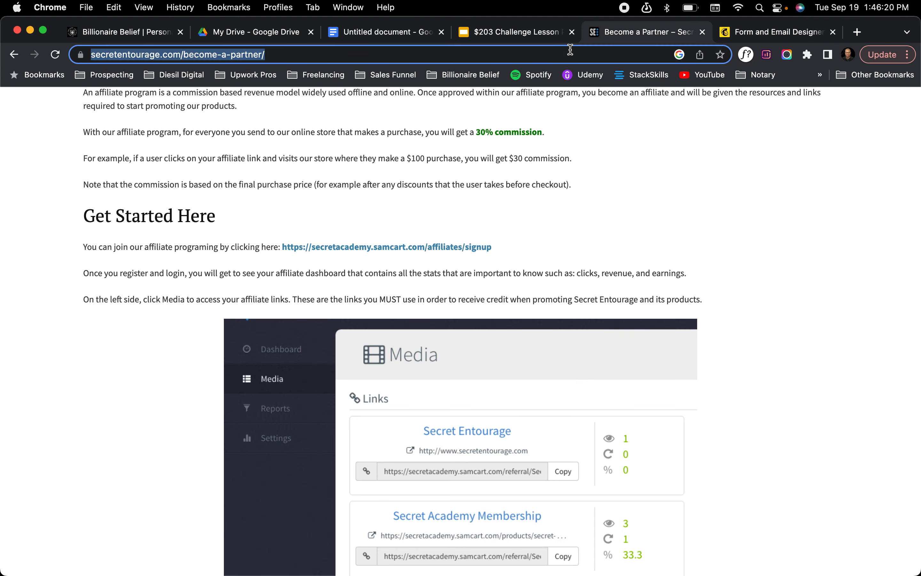
click(773, 31)
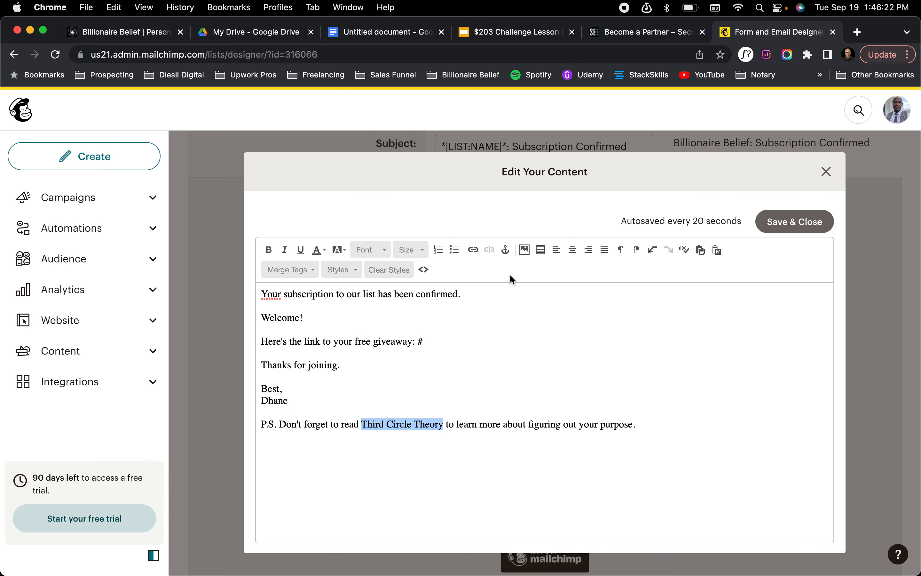
Link "Third Circle Theory" in the postscript to the copied secretentourage.com/become-a-partner/ address and save the message content
click(364, 424)
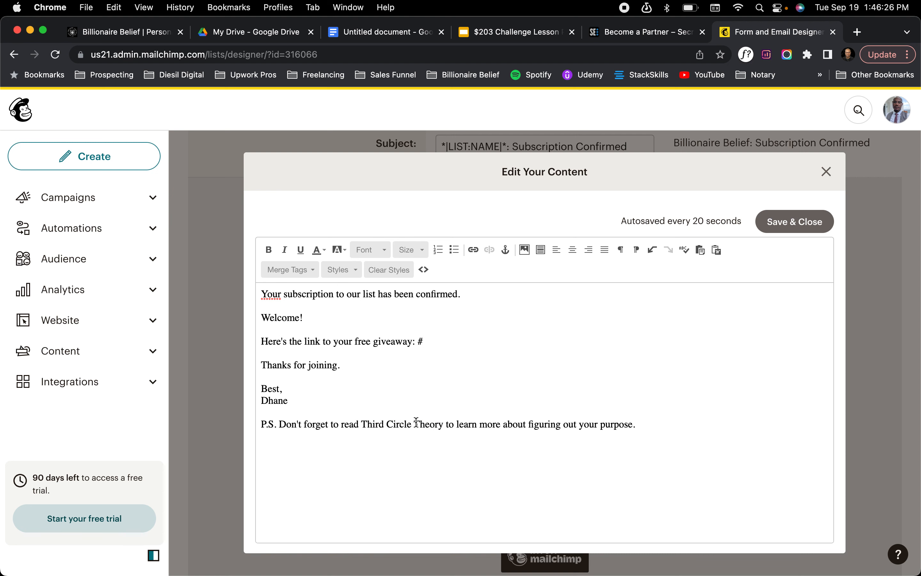
shift+click(442, 424)
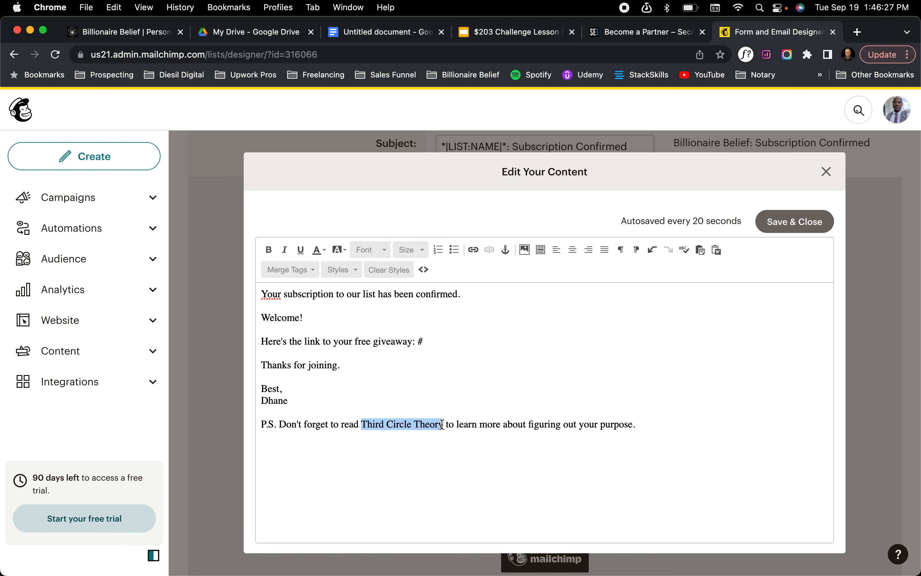
click(472, 250)
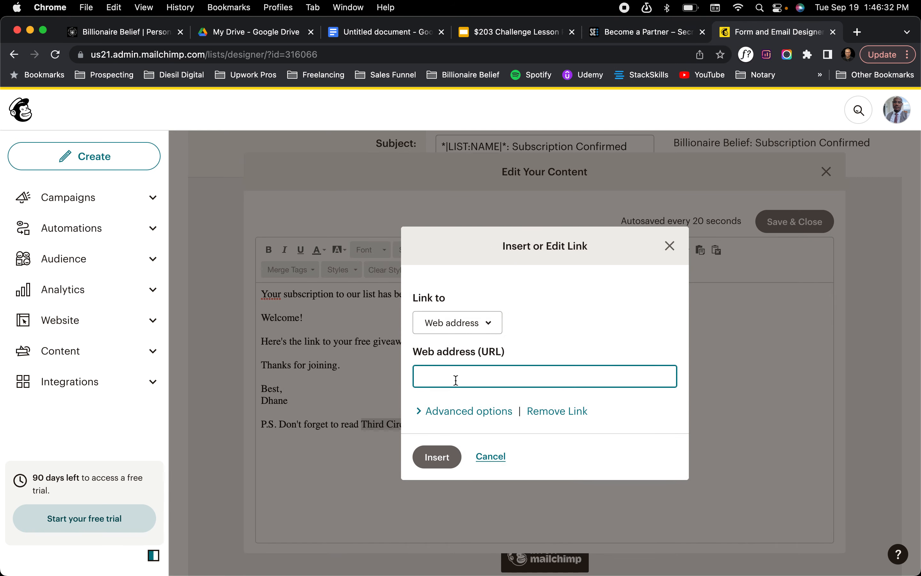
key(super+v)
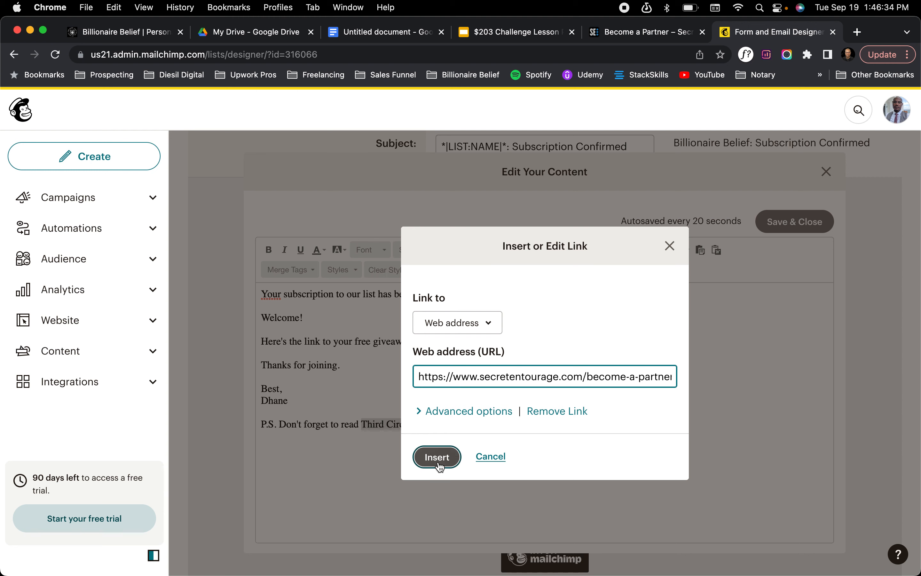
click(438, 462)
drag(416, 435, 747, 280)
click(689, 352)
click(800, 216)
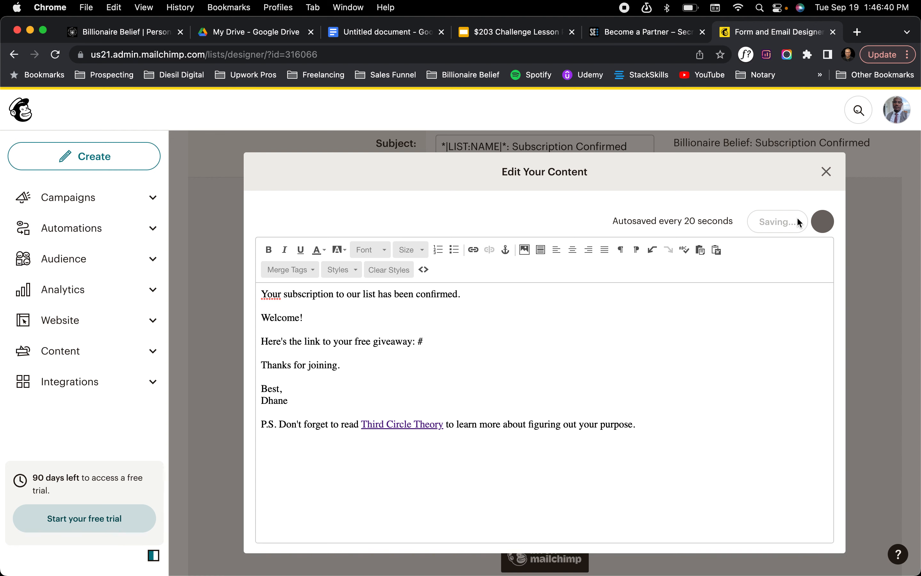
Review the saved final welcome email and the form builder options above it
scroll(501, 290, up, 2)
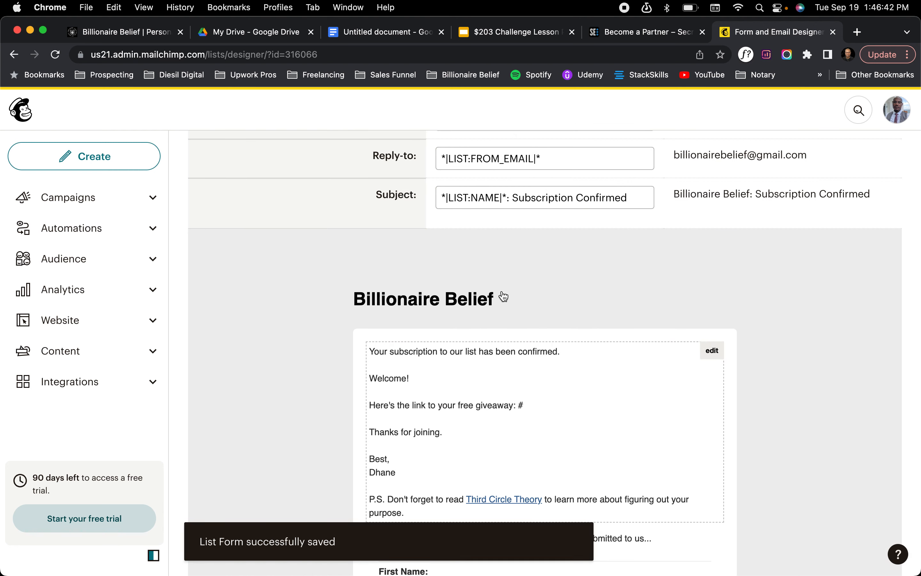
scroll(502, 292, down, 1)
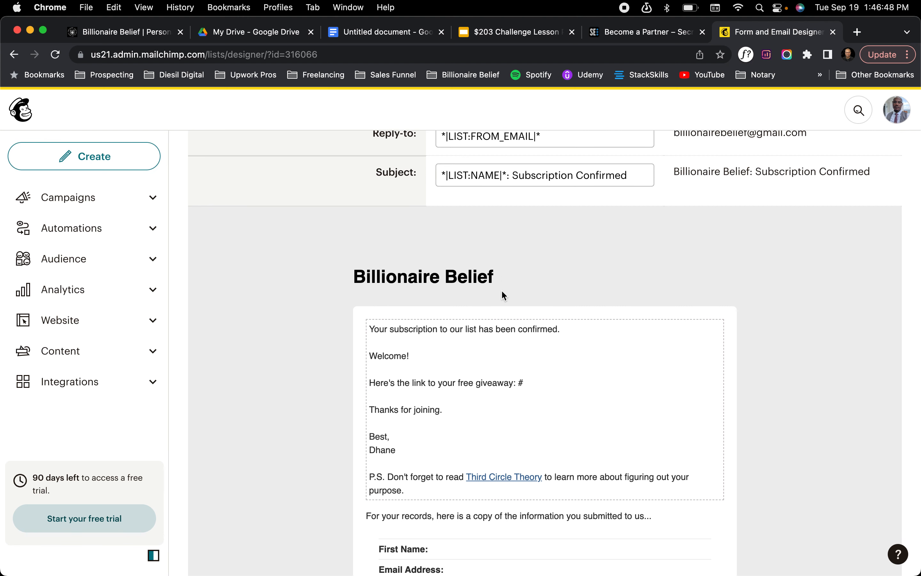
scroll(518, 372, down, 4)
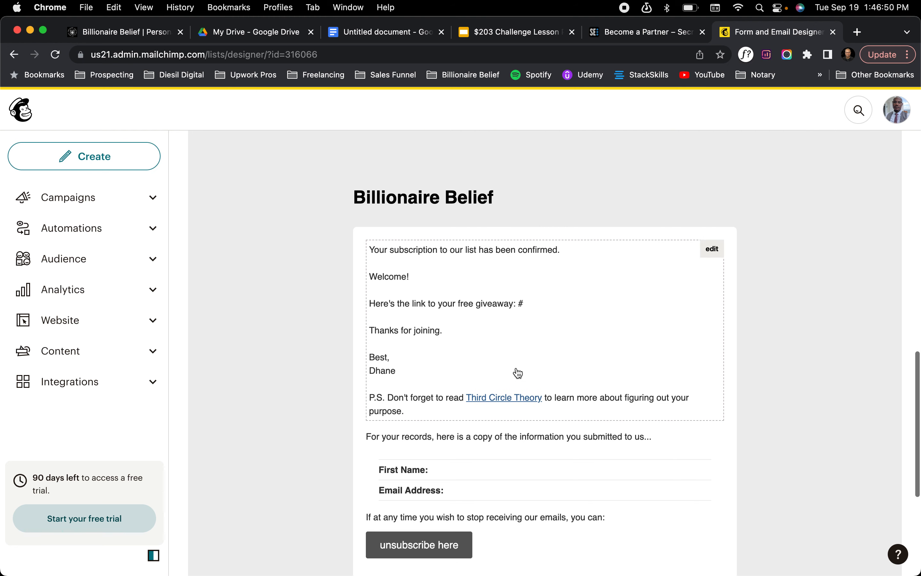
scroll(518, 362, down, 1)
scroll(518, 354, up, 2)
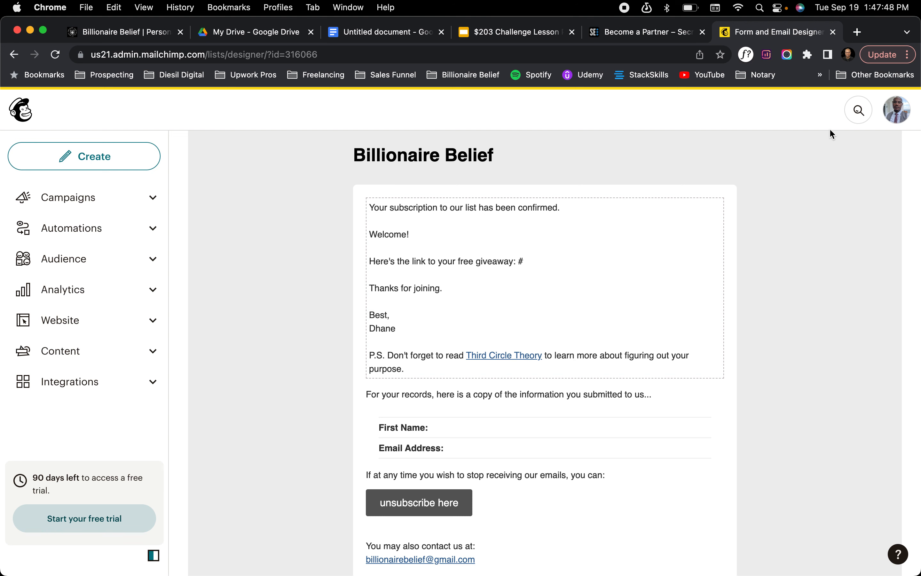
scroll(456, 244, up, 15)
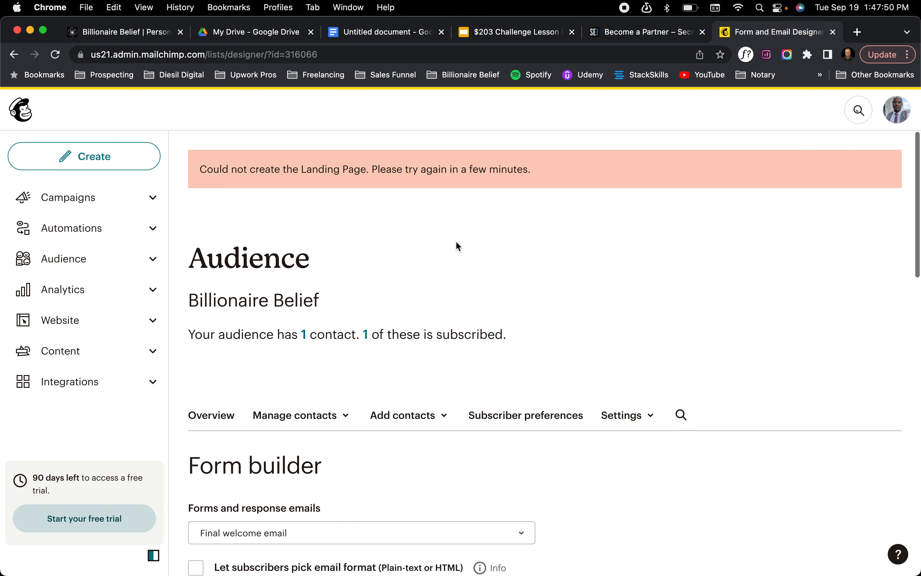
scroll(457, 246, down, 3)
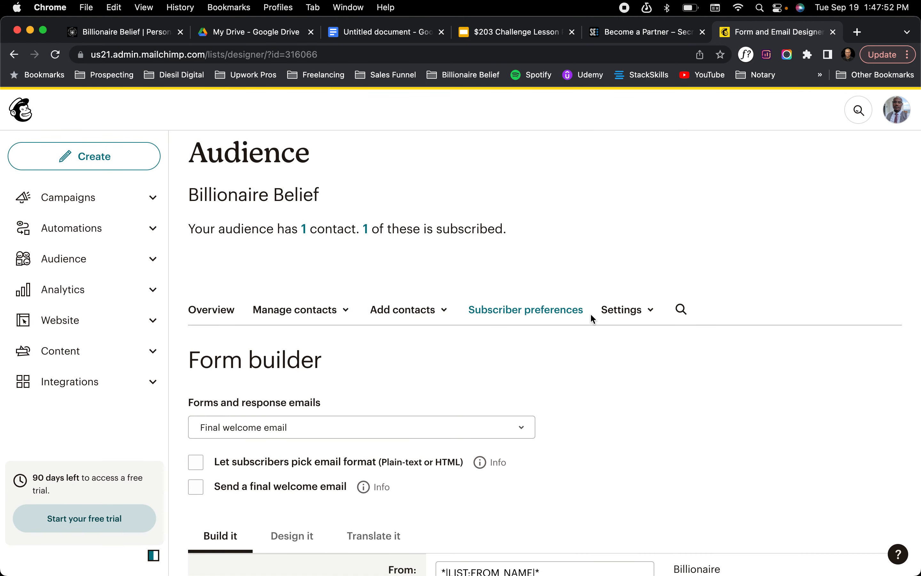
Go to the audience's signup forms and look through the available form types
click(106, 265)
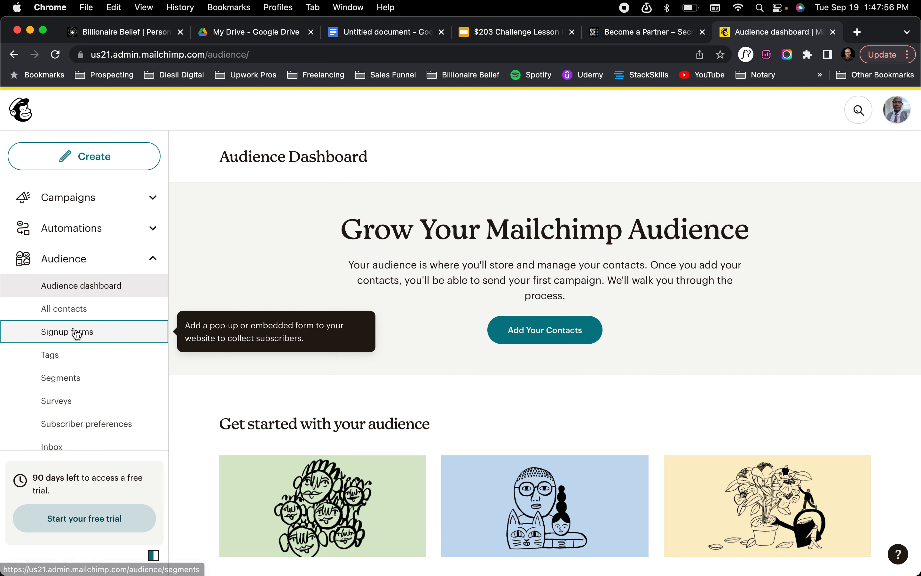
click(77, 332)
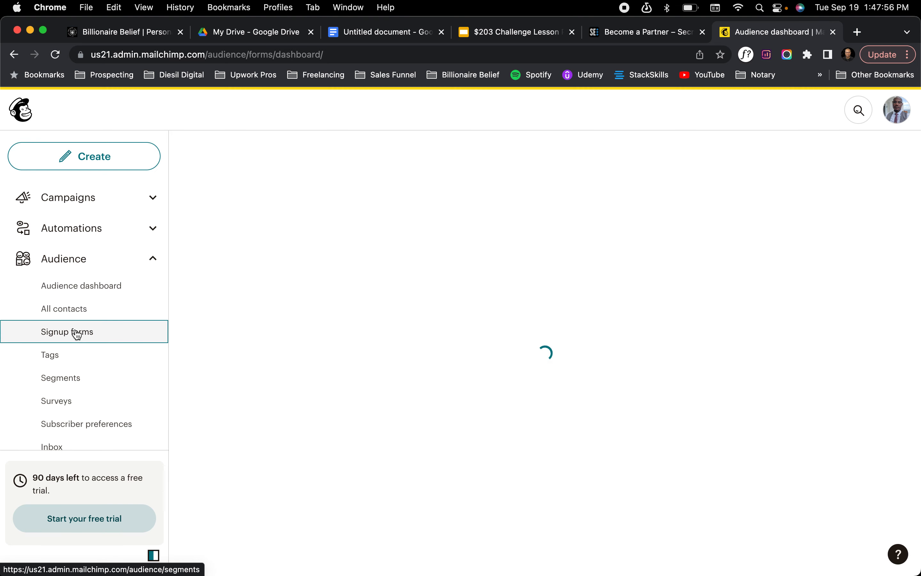
scroll(419, 446, down, 1)
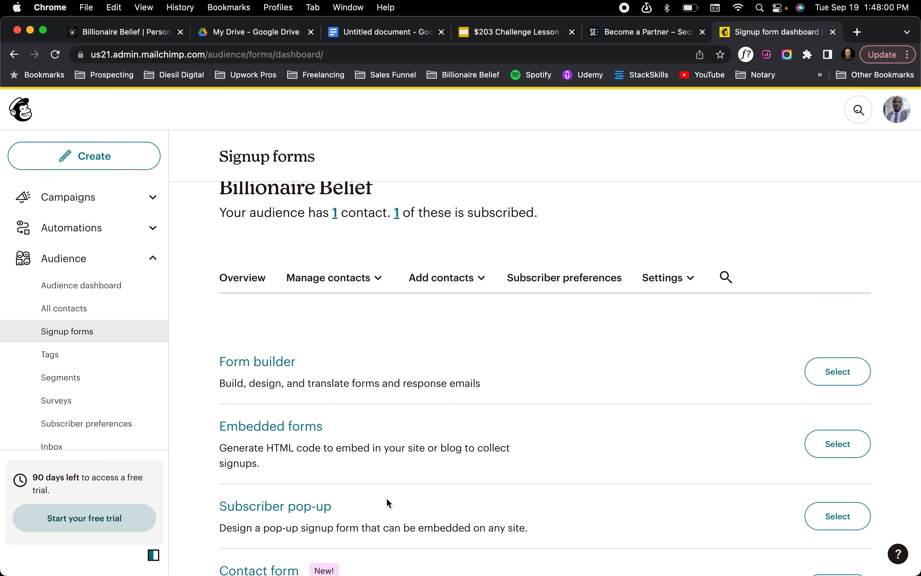
scroll(311, 502, down, 4)
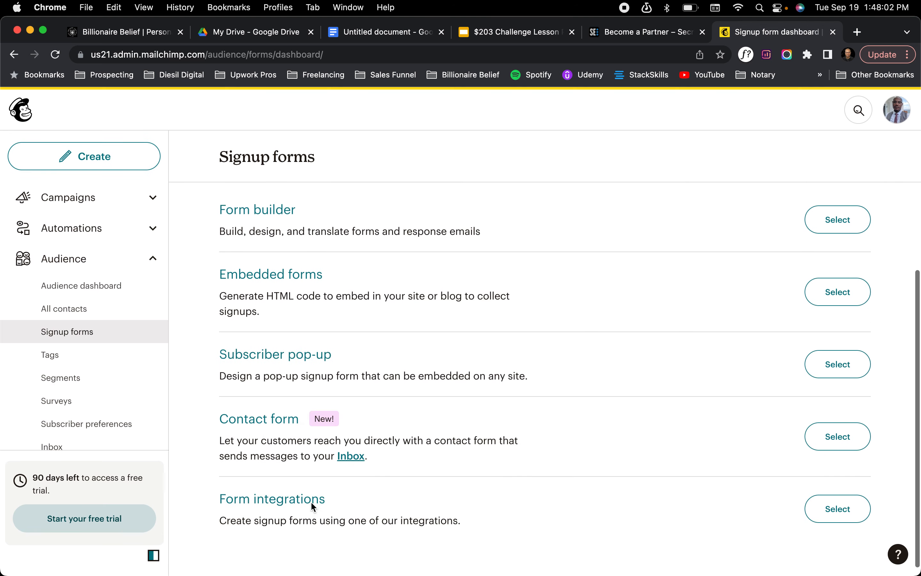
scroll(311, 502, up, 3)
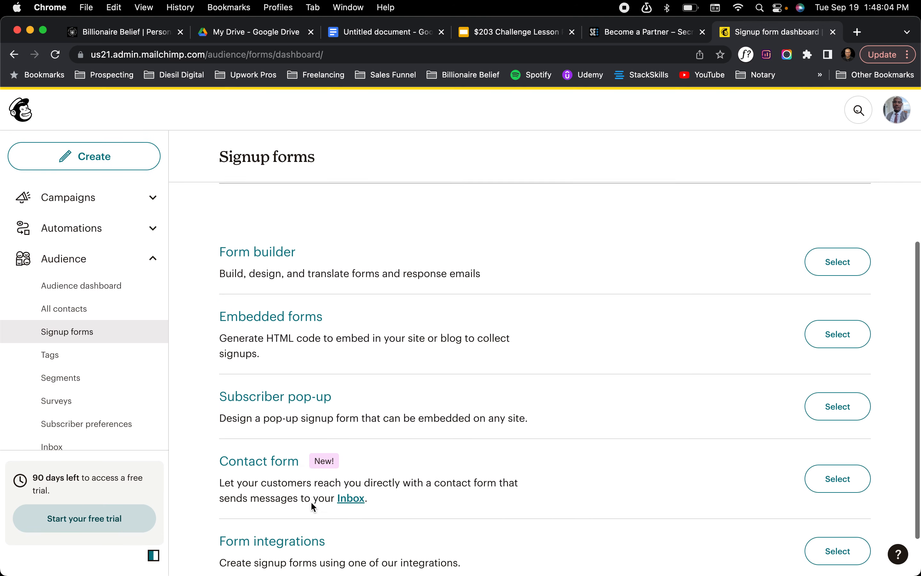
scroll(309, 498, up, 4)
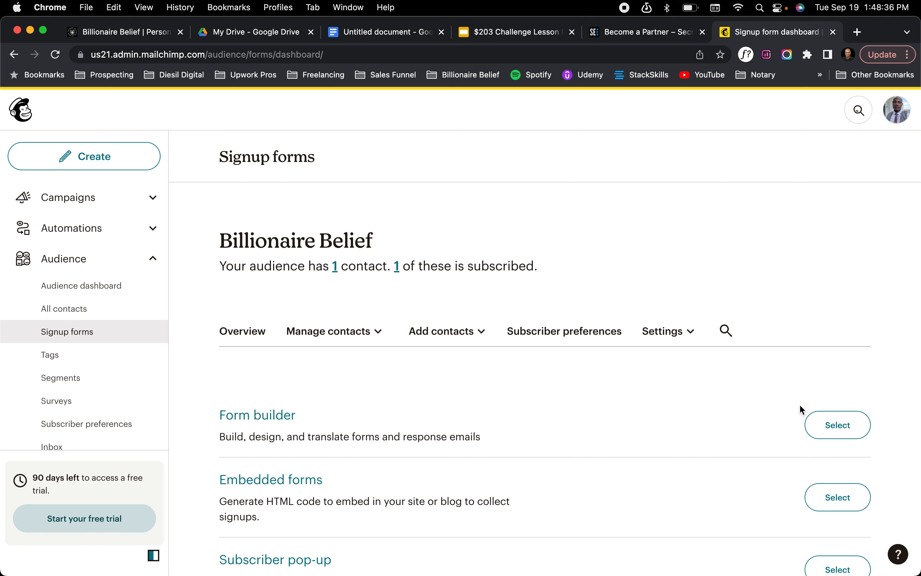
Open the Form builder for the Billionaire Belief audience and bring its signup form into view
click(830, 422)
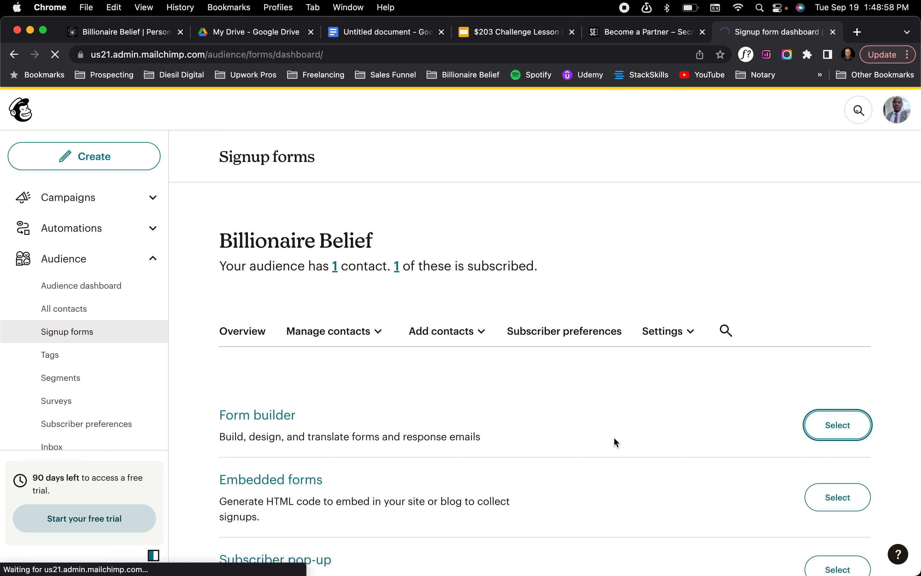
click(832, 432)
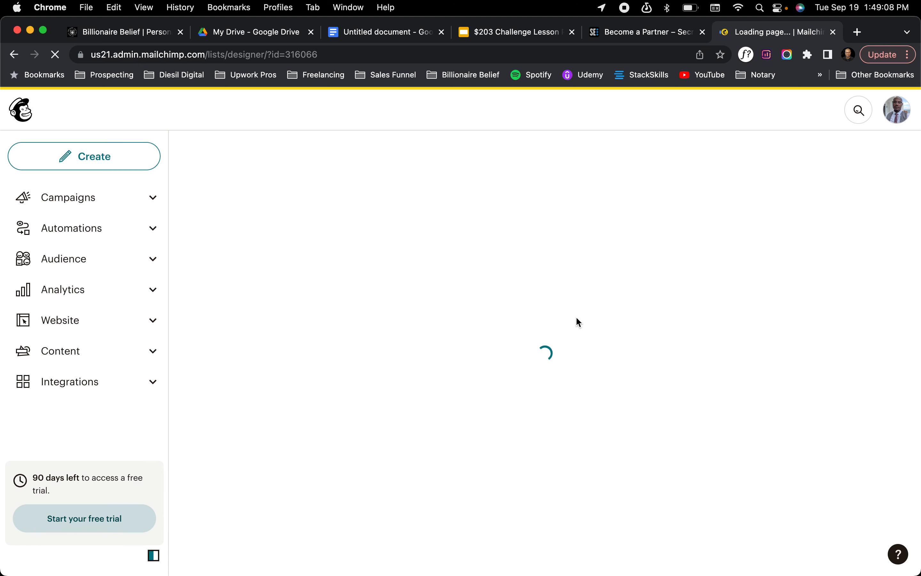
scroll(553, 415, down, 9)
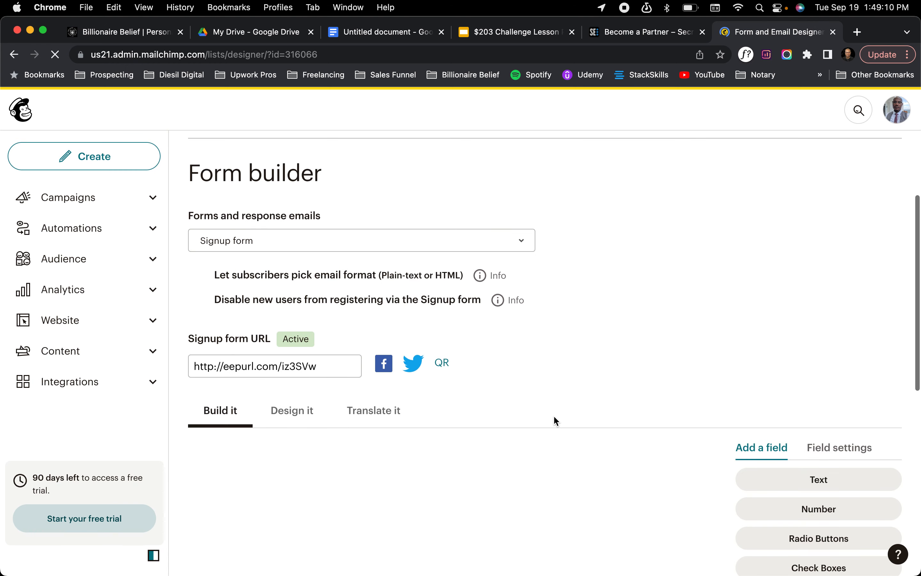
scroll(555, 419, up, 4)
scroll(555, 419, down, 3)
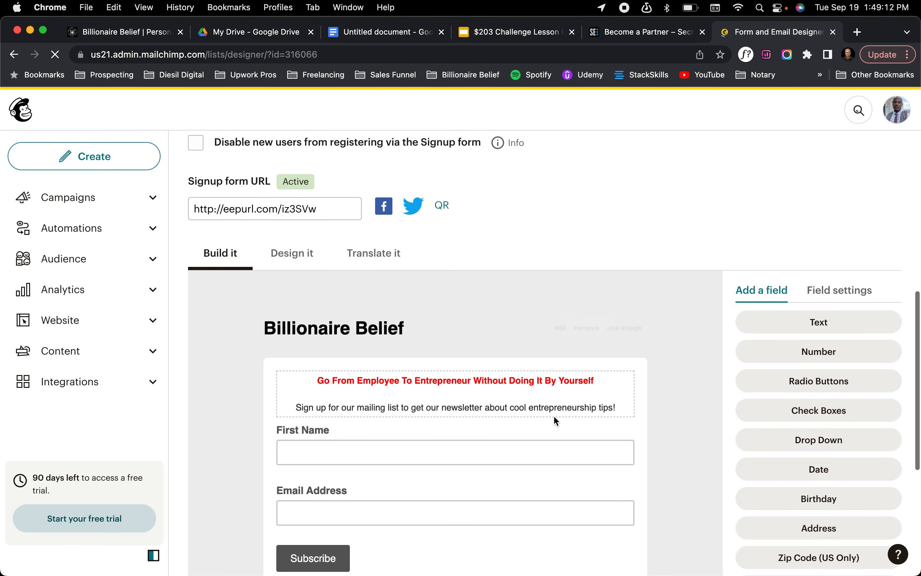
Select the signup form URL and check the field settings of the First Name and Email Address fields
click(311, 201)
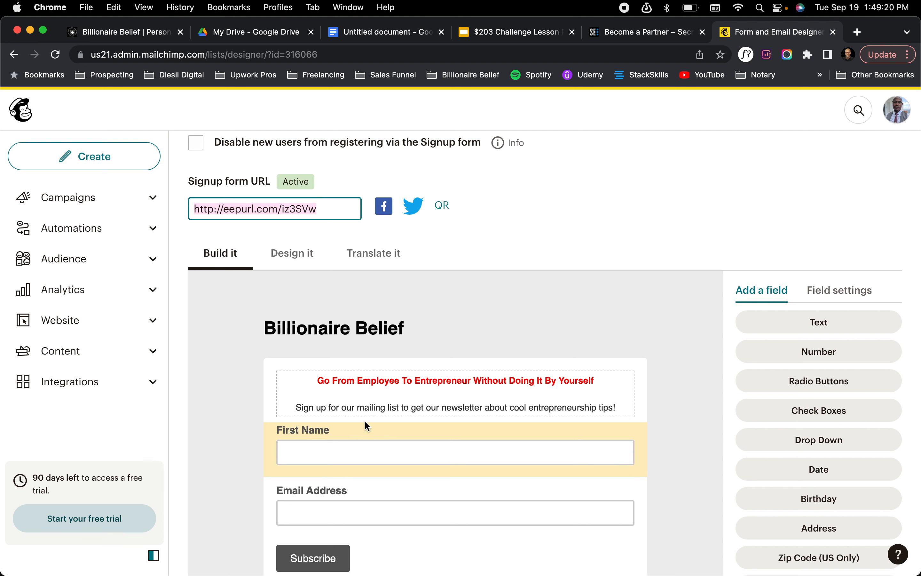
click(350, 452)
click(350, 527)
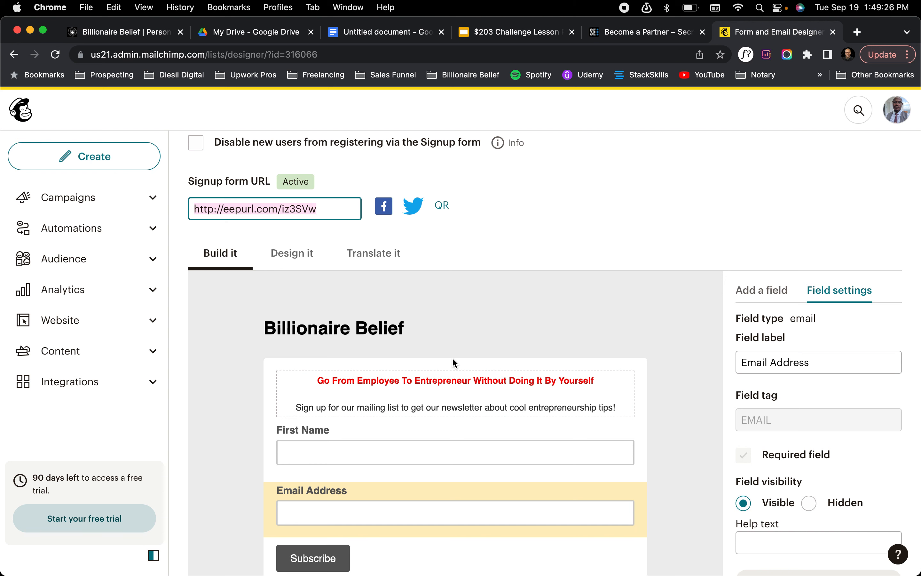
scroll(298, 163, up, 5)
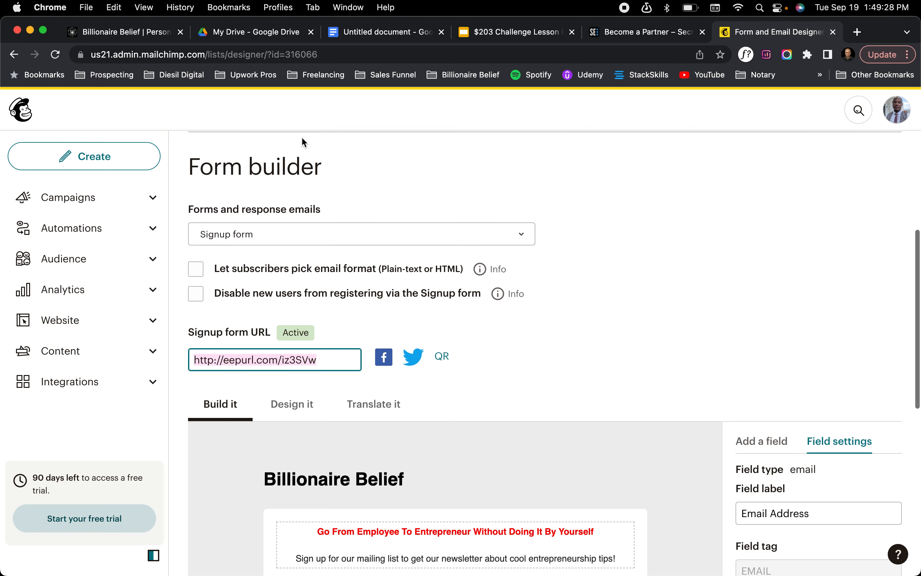
Switch the form builder to the Confirmation thank you page and review its redirect option and message content
click(294, 246)
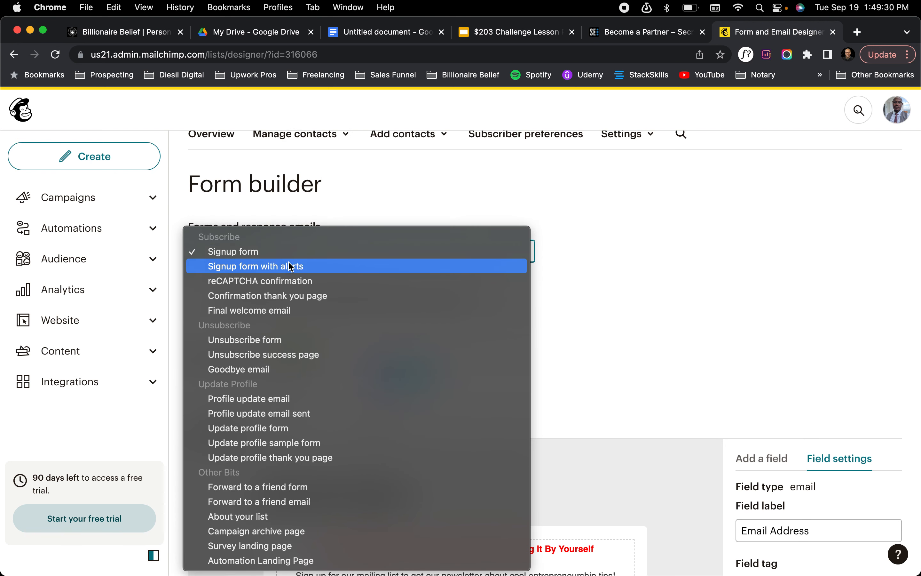
click(286, 297)
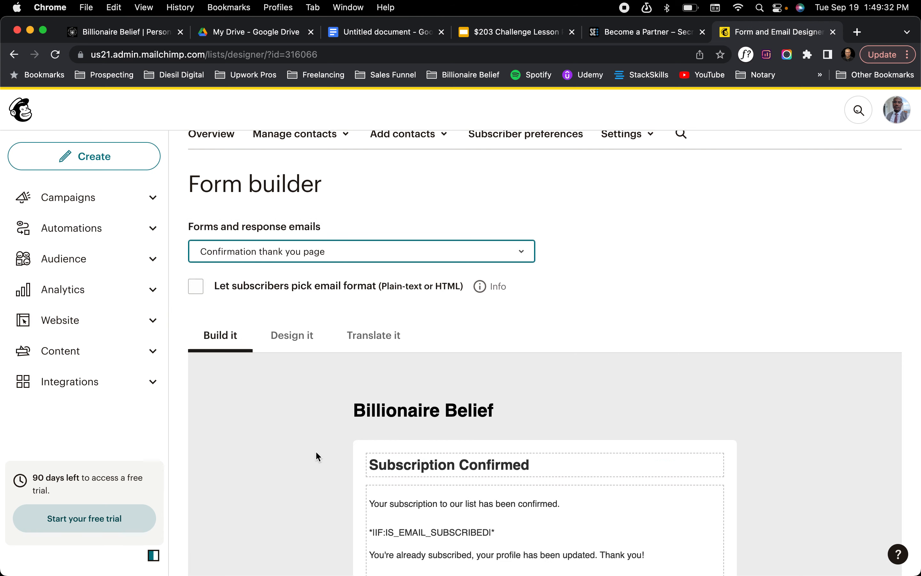
scroll(316, 453, down, 5)
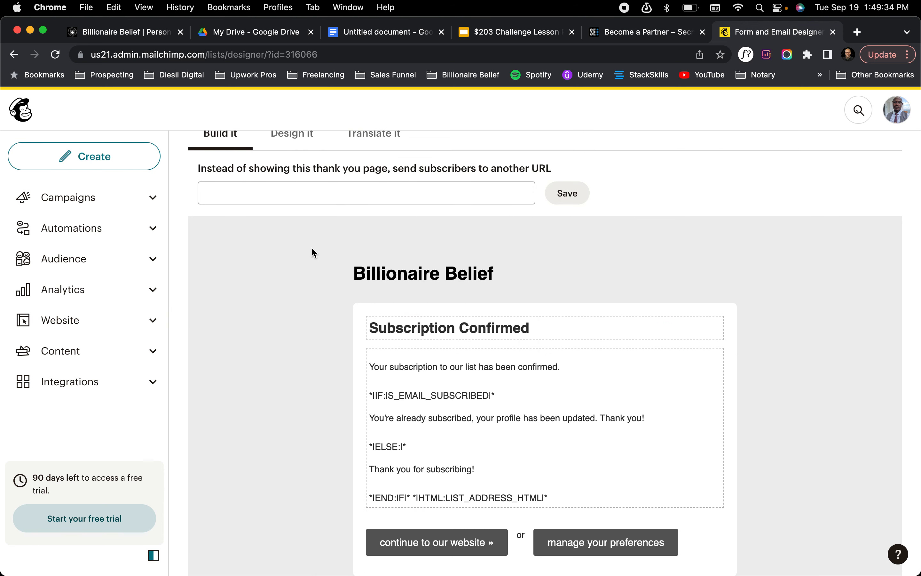
scroll(311, 247, up, 5)
Switch the form builder to the Final welcome email and review its sender fields, subject and message text
click(312, 266)
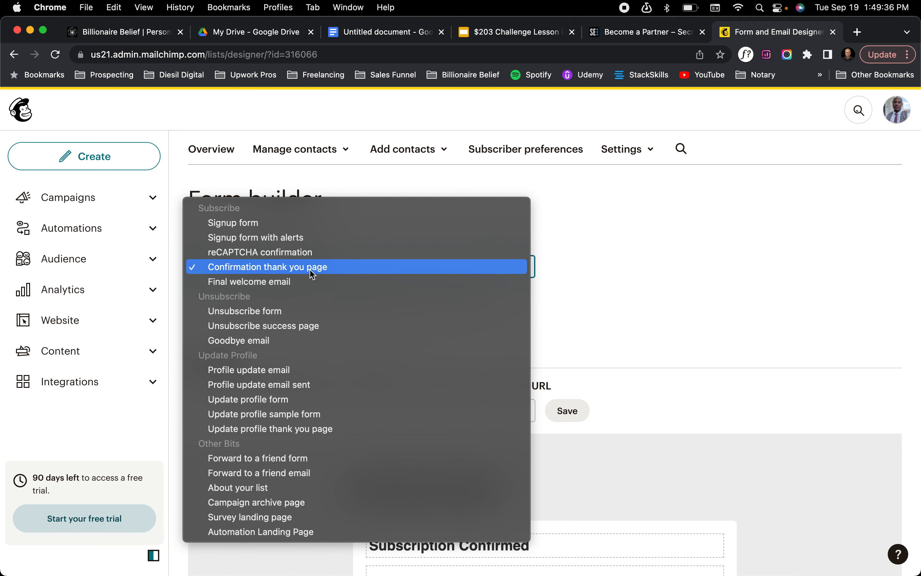
click(311, 282)
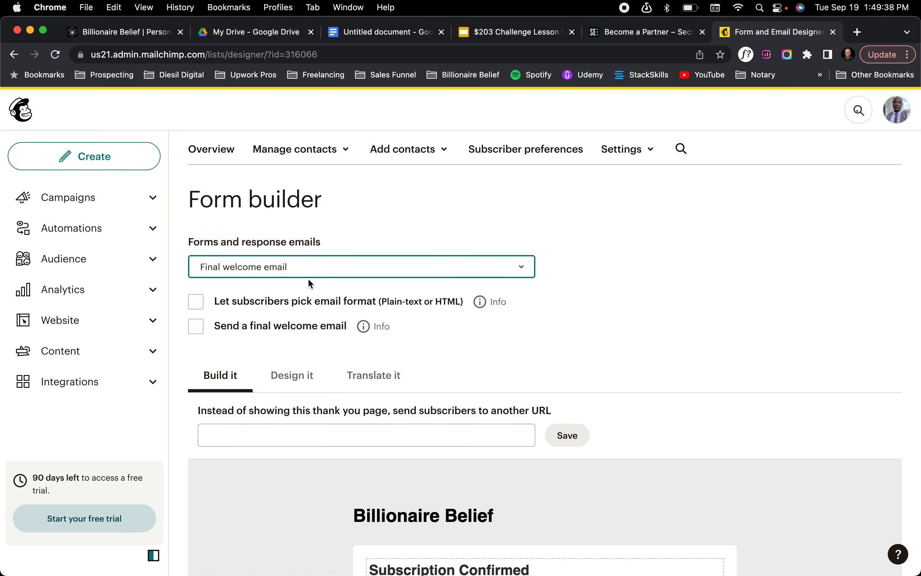
scroll(314, 440, down, 7)
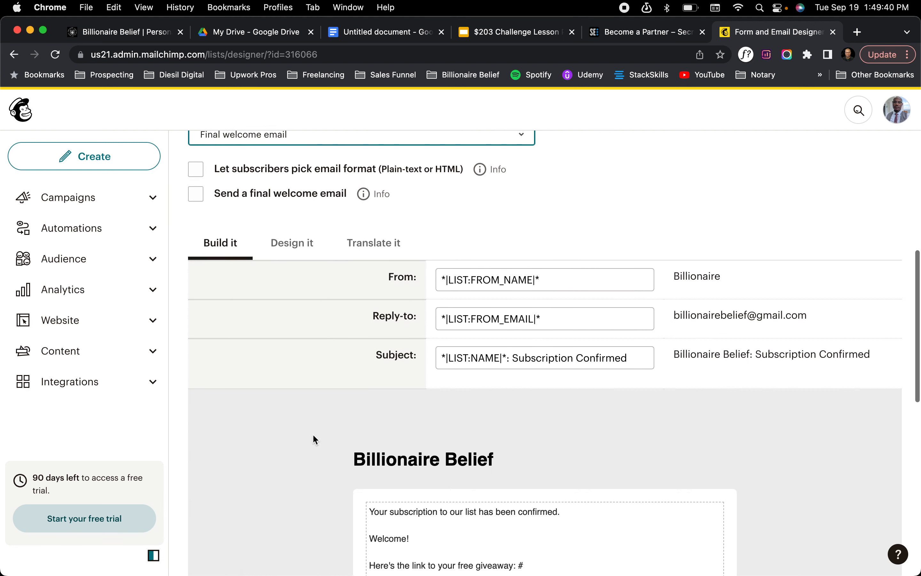
scroll(313, 438, down, 5)
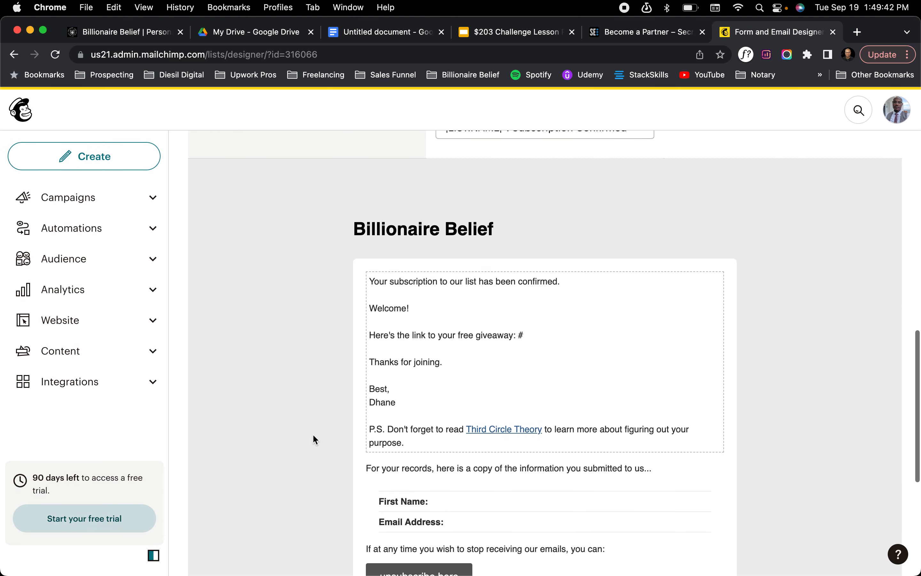